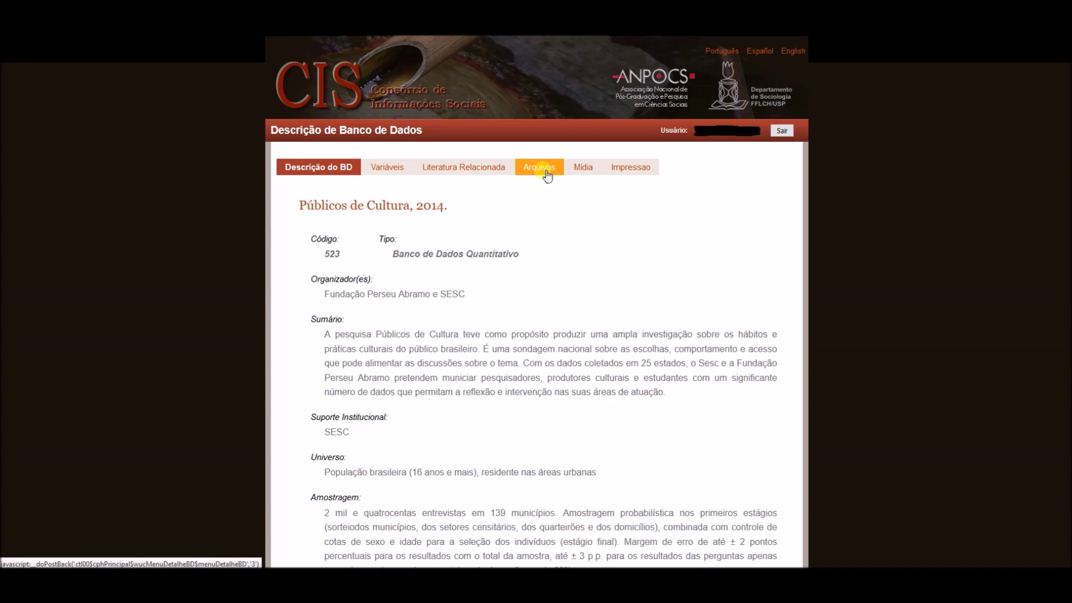
Step: Open the files section of the "Públicos de Cultura, 2014" database page
click(547, 174)
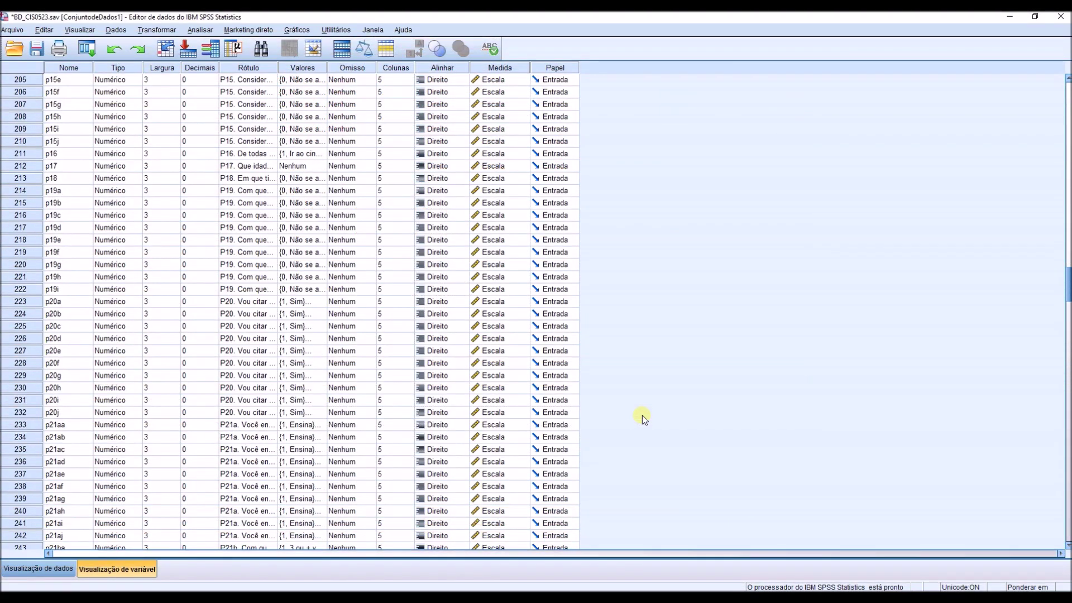
Step: Widen the variable label column so the full question texts around P23 can be read
scroll(642, 416, down, 20)
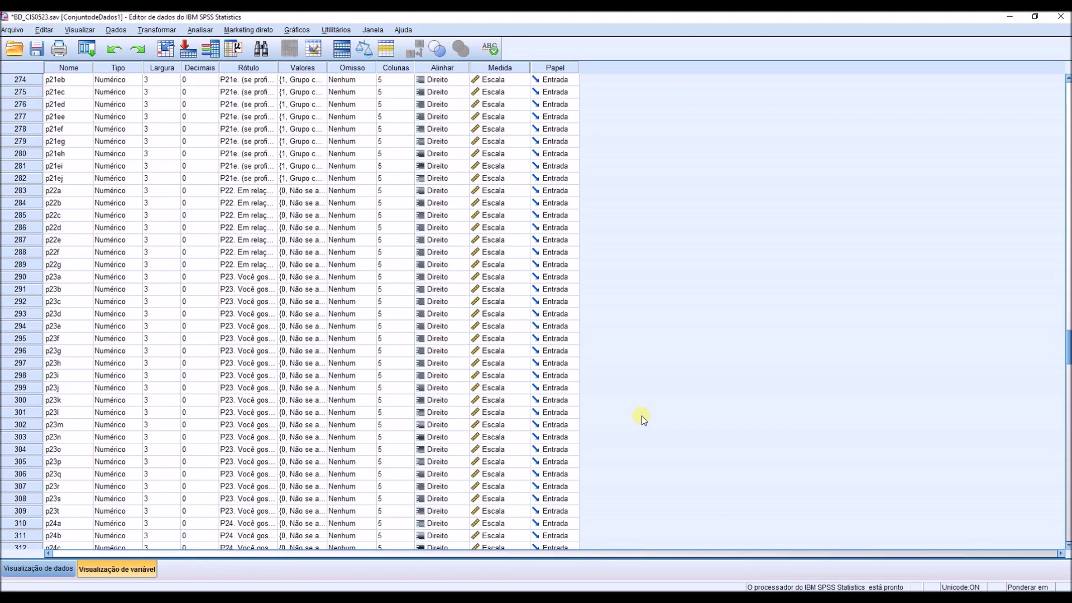
scroll(742, 422, down, 2)
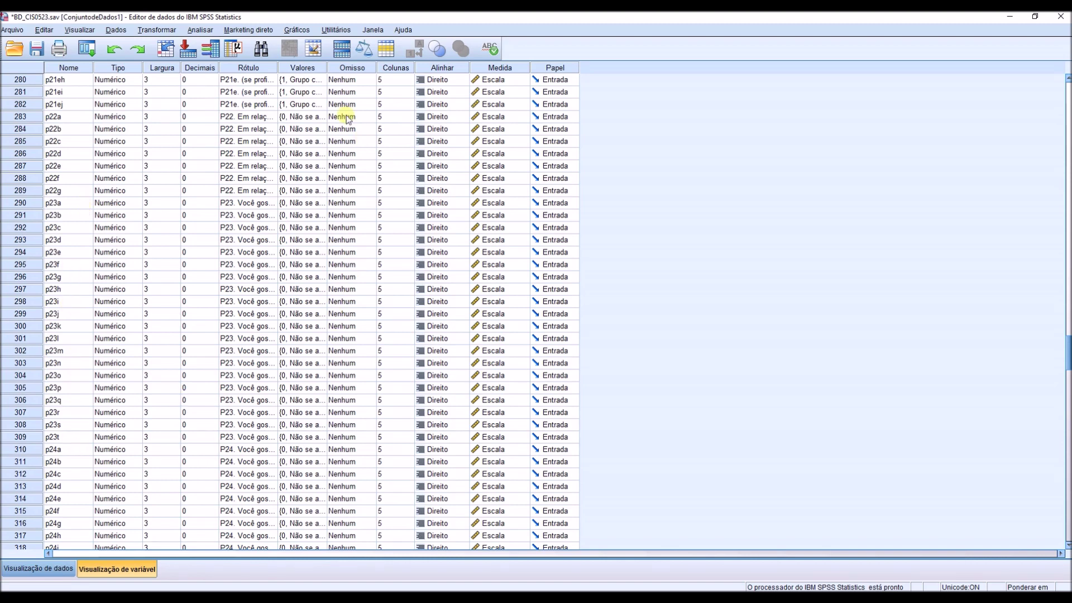
drag(283, 70, 651, 65)
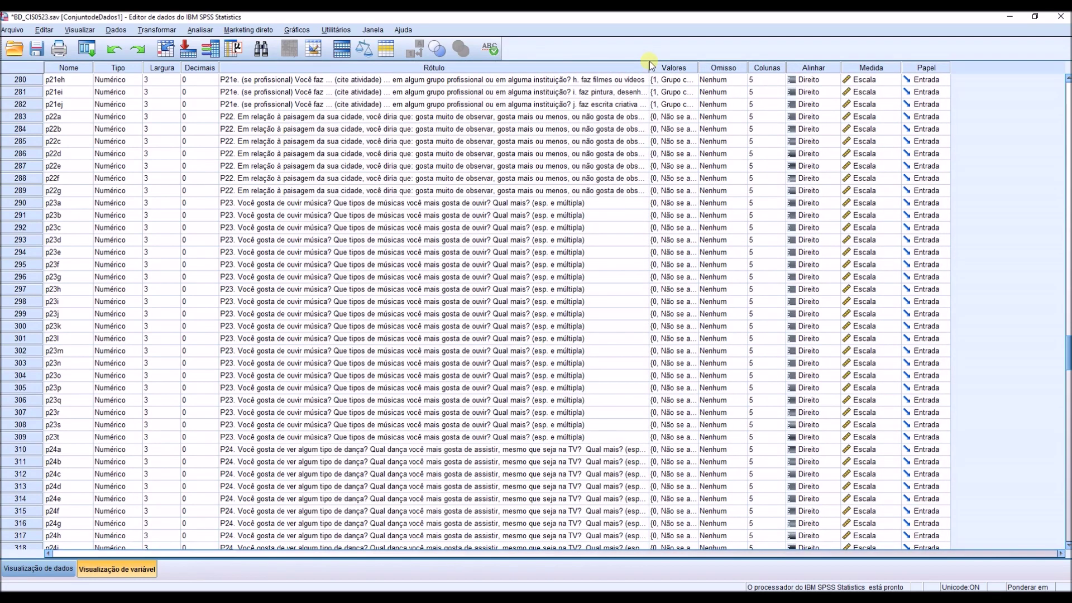
Step: Highlight the rows of variables p23a through p23t to review the music preference question
click(25, 203)
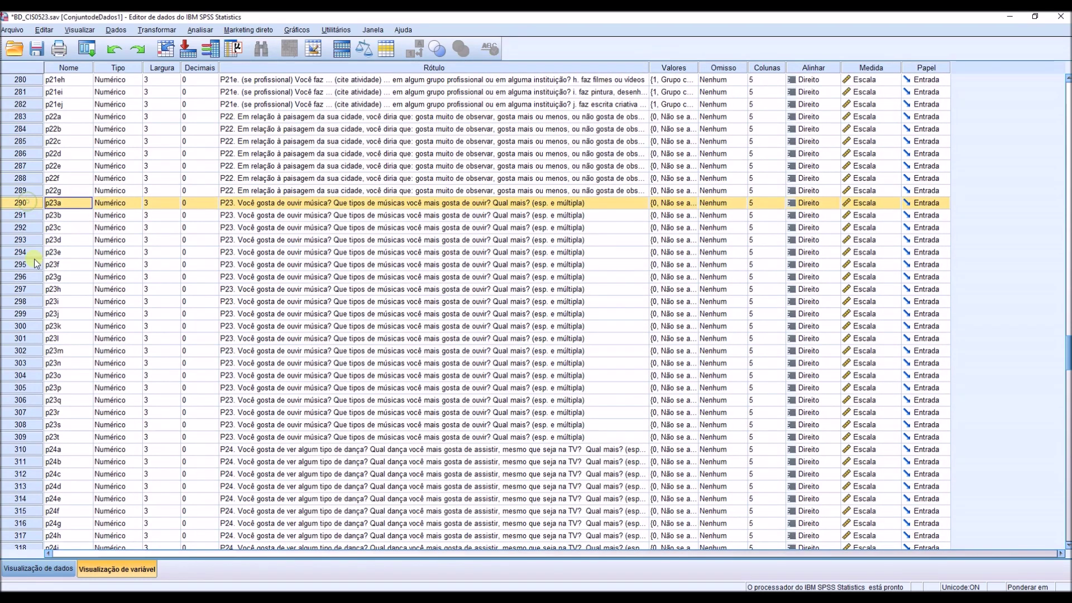
shift+click(20, 437)
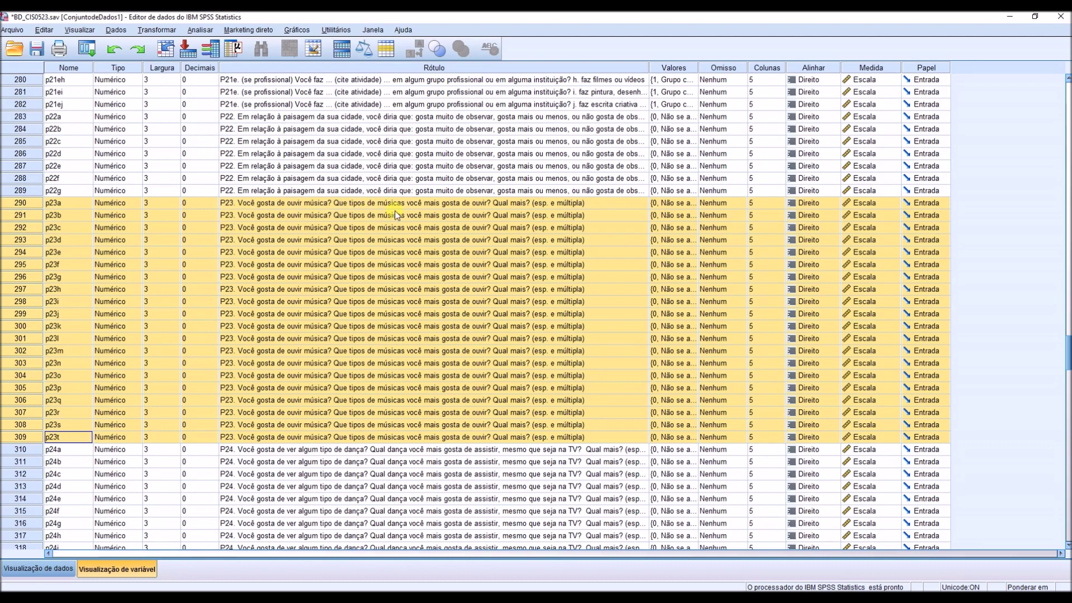
click(568, 211)
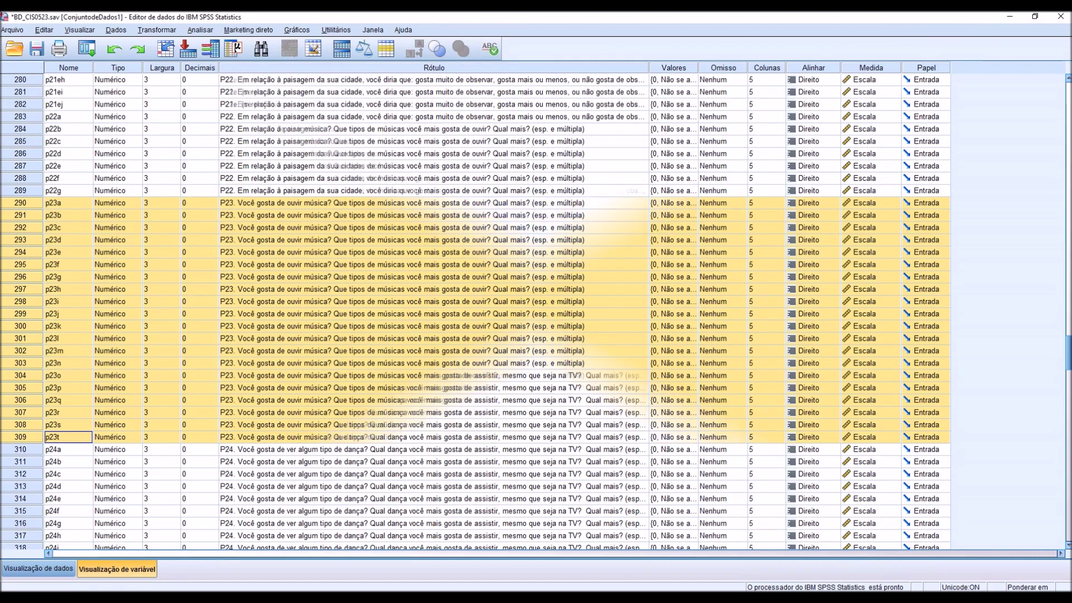
Step: Examine the value labels of variable p23a and close them without changes
scroll(994, 448, down, 2)
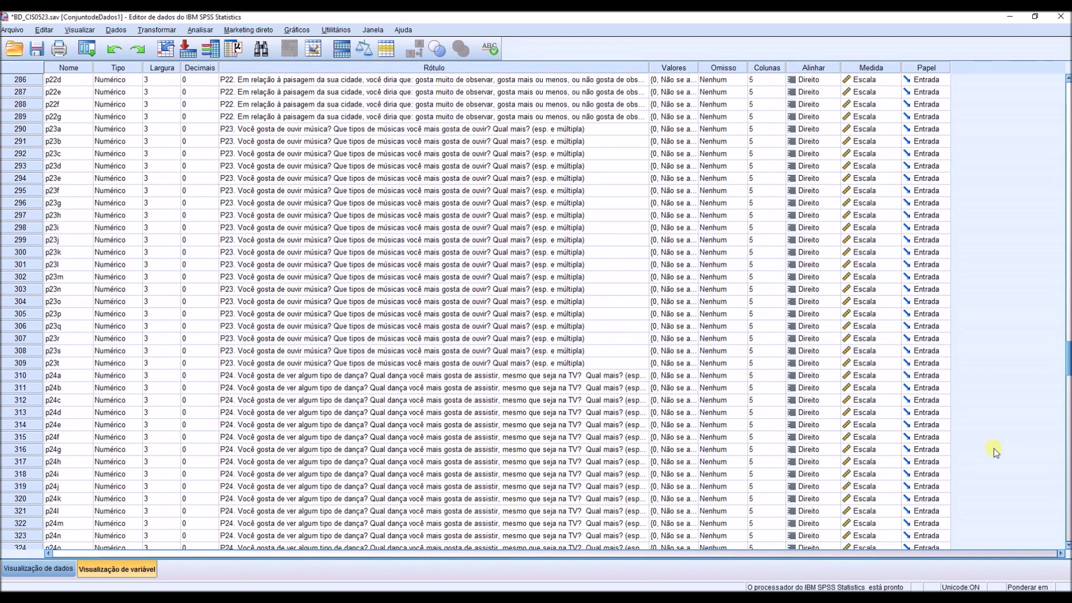
click(675, 133)
click(691, 130)
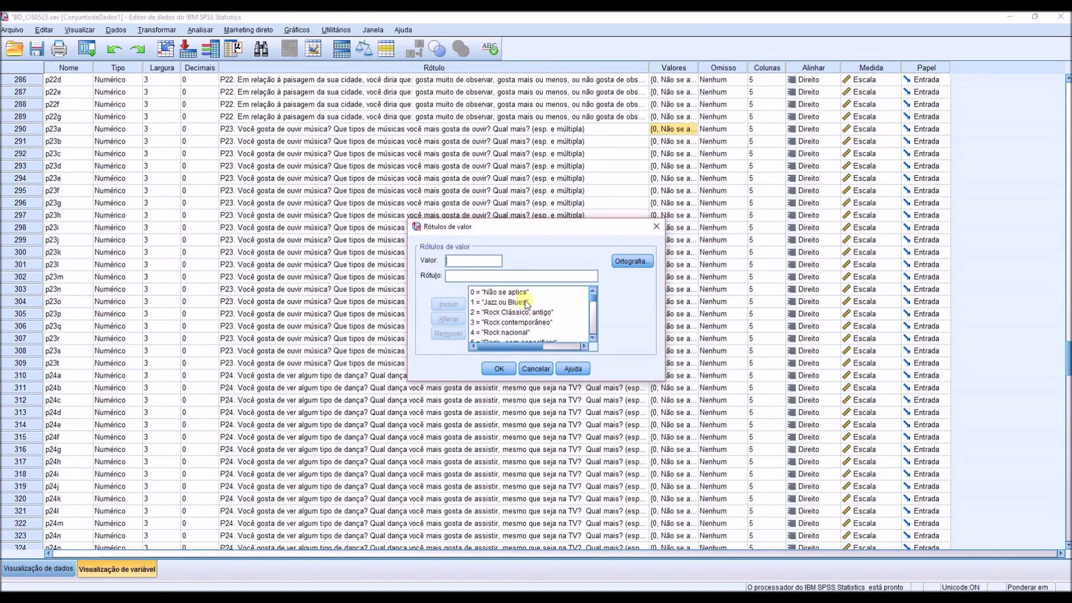
click(545, 370)
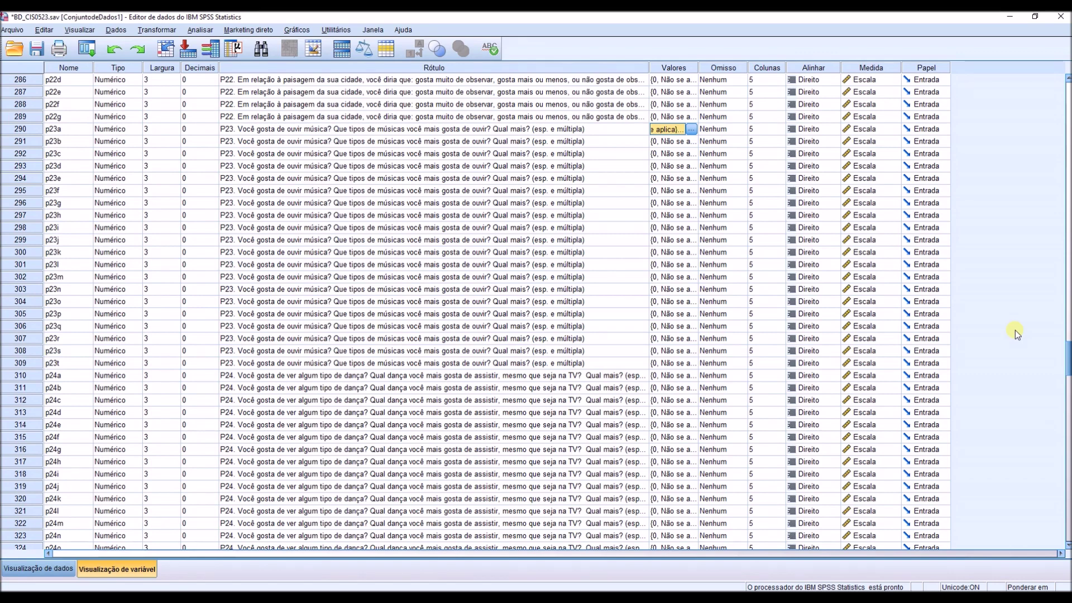
click(1003, 411)
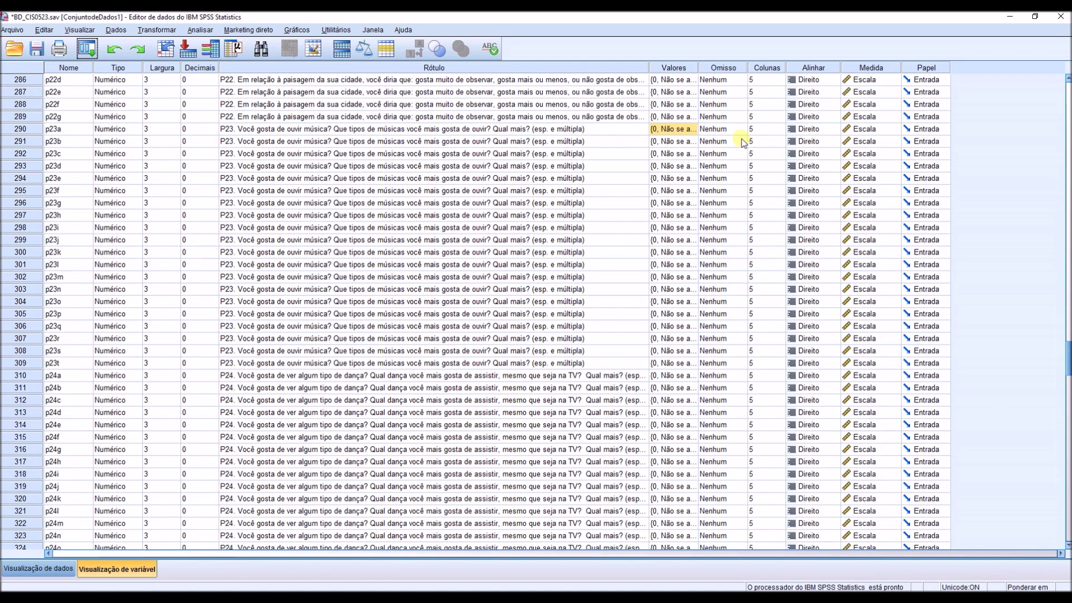
Step: Define 0 as a discrete missing value for variable p23a
click(728, 131)
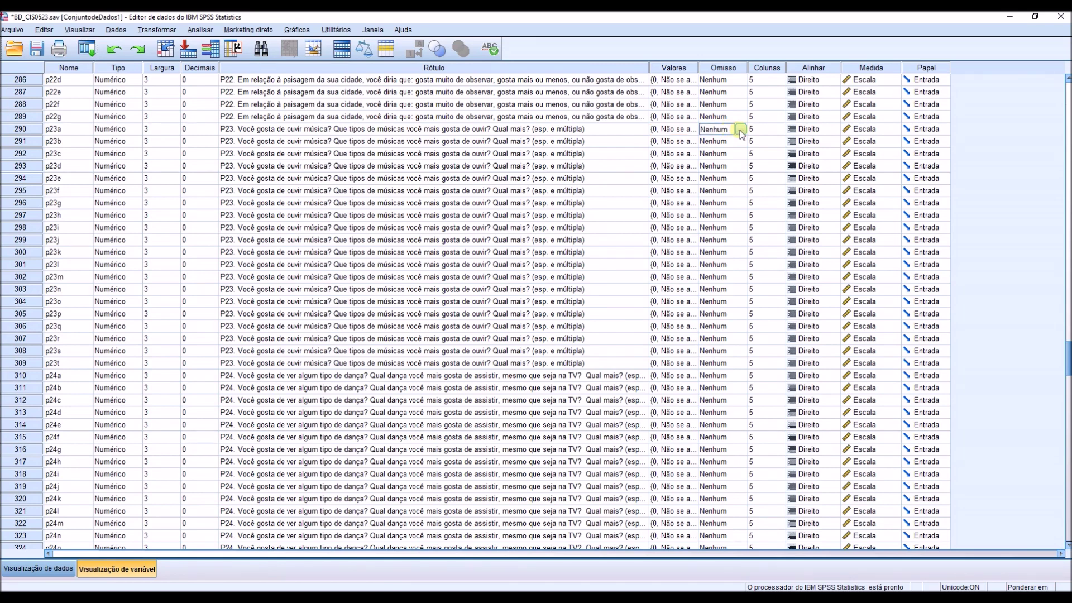
click(740, 132)
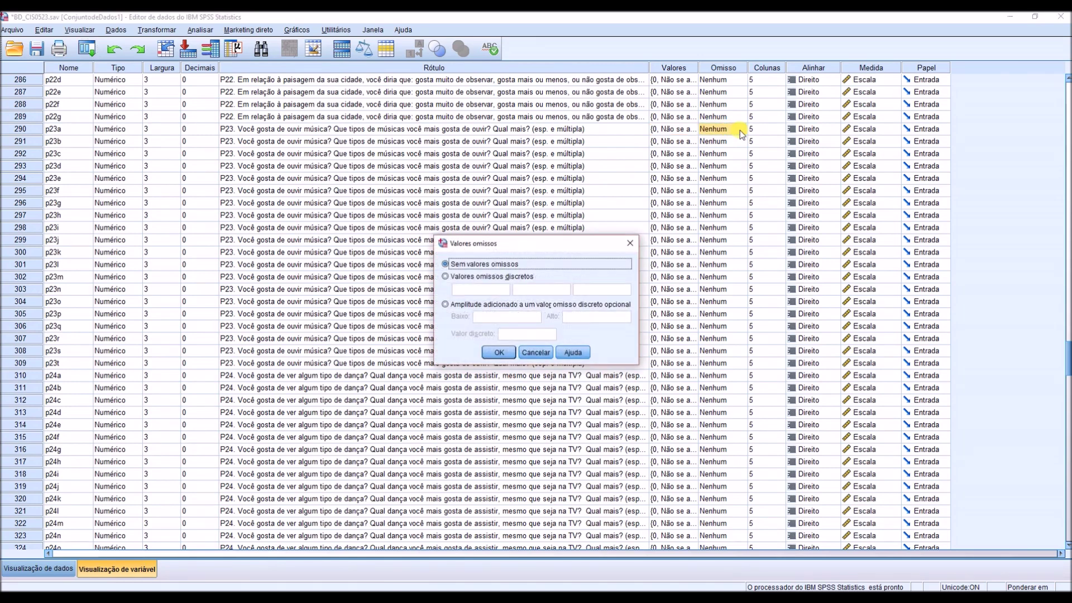
click(483, 280)
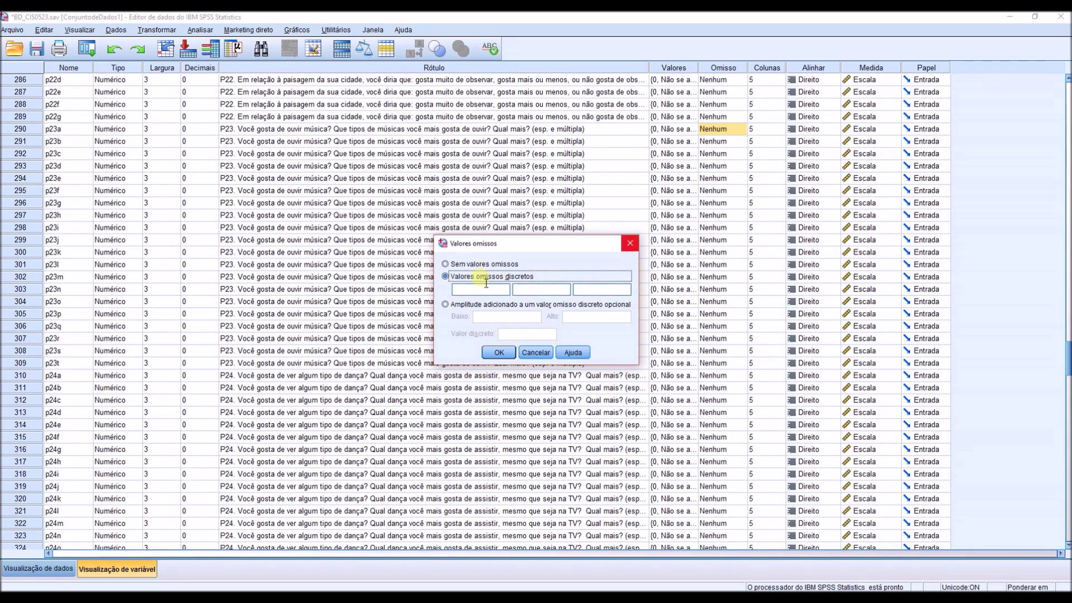
click(485, 293)
text(0)
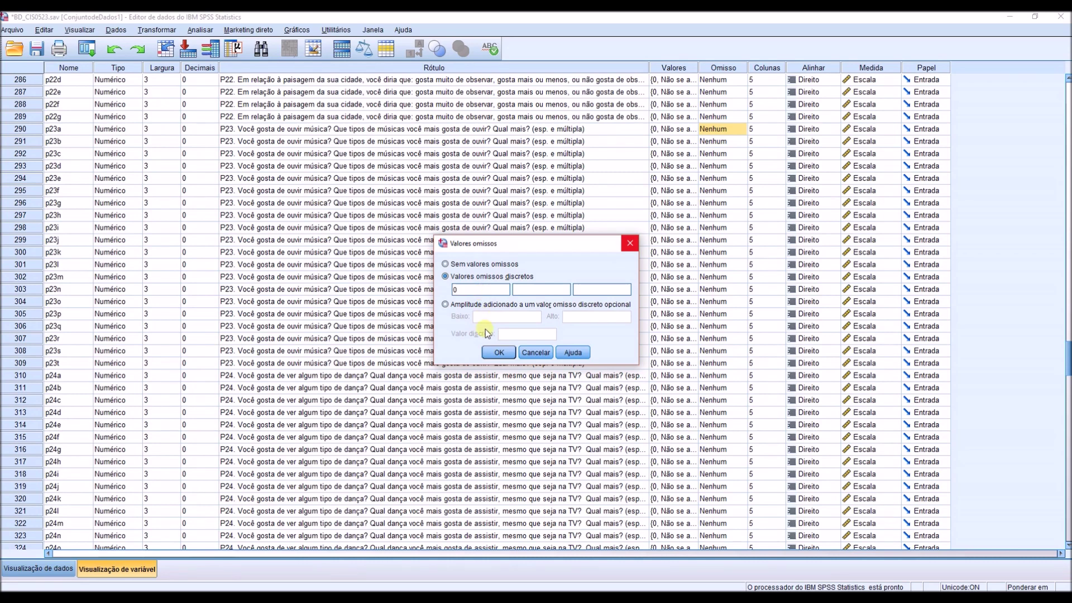
click(499, 352)
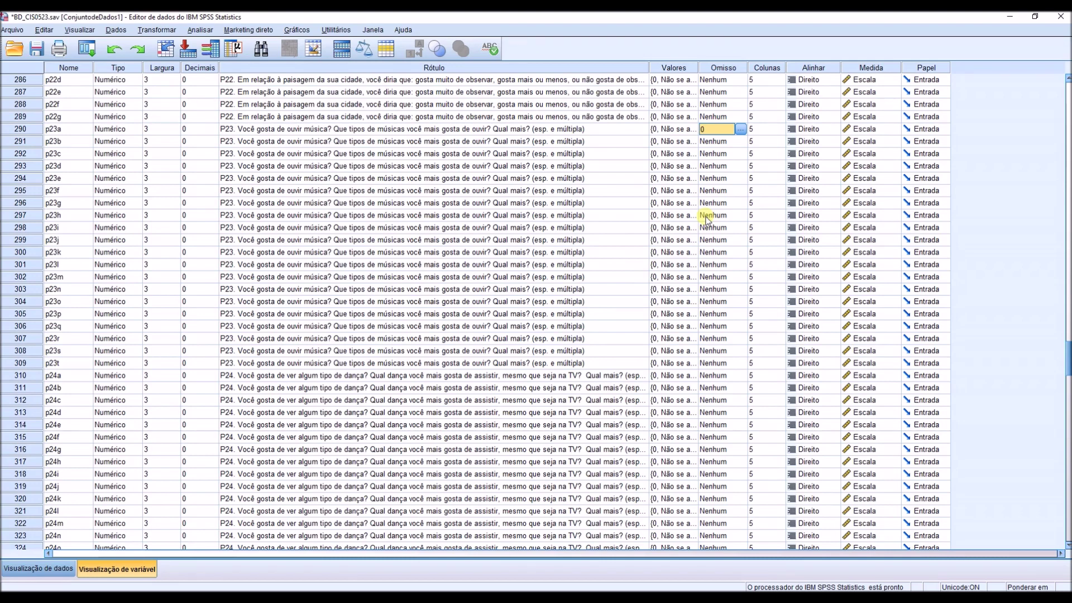
Step: Copy p23a's missing value definition of 0 to variables p23b through p23t
right_click(719, 131)
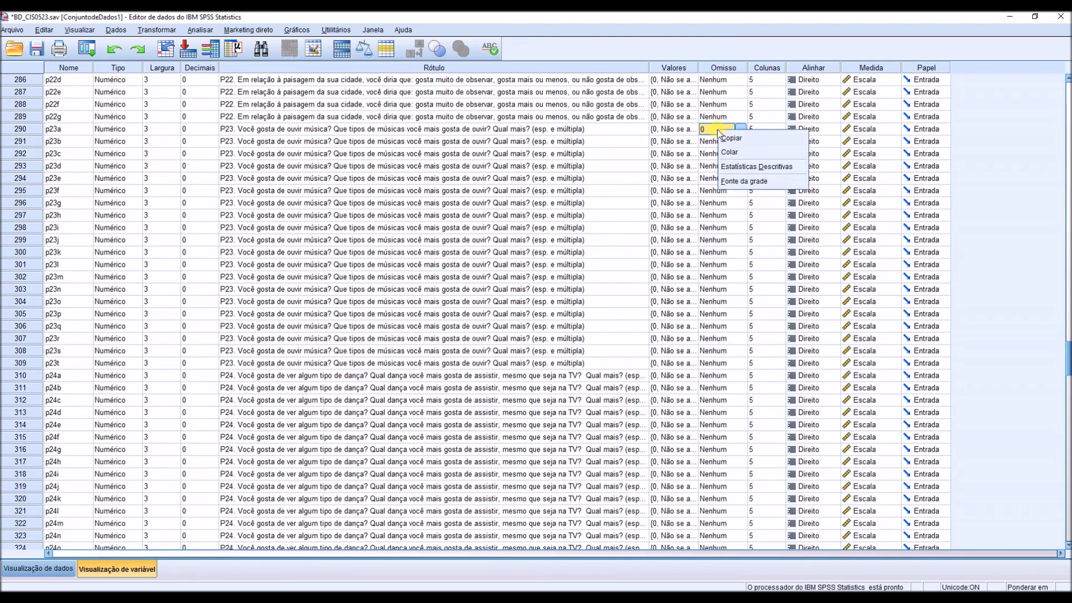
click(740, 138)
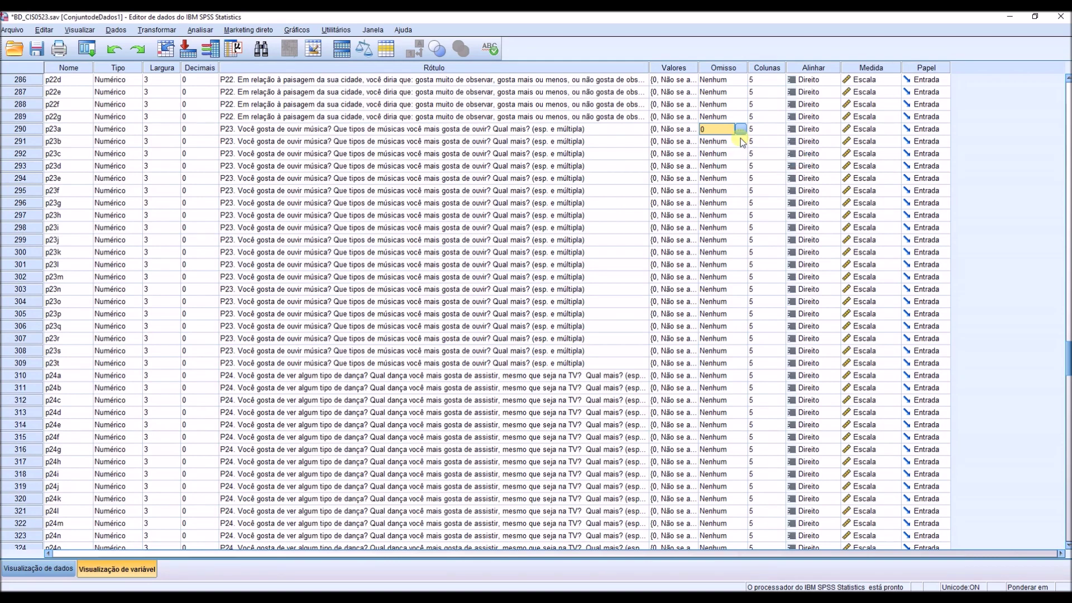
drag(723, 146, 710, 367)
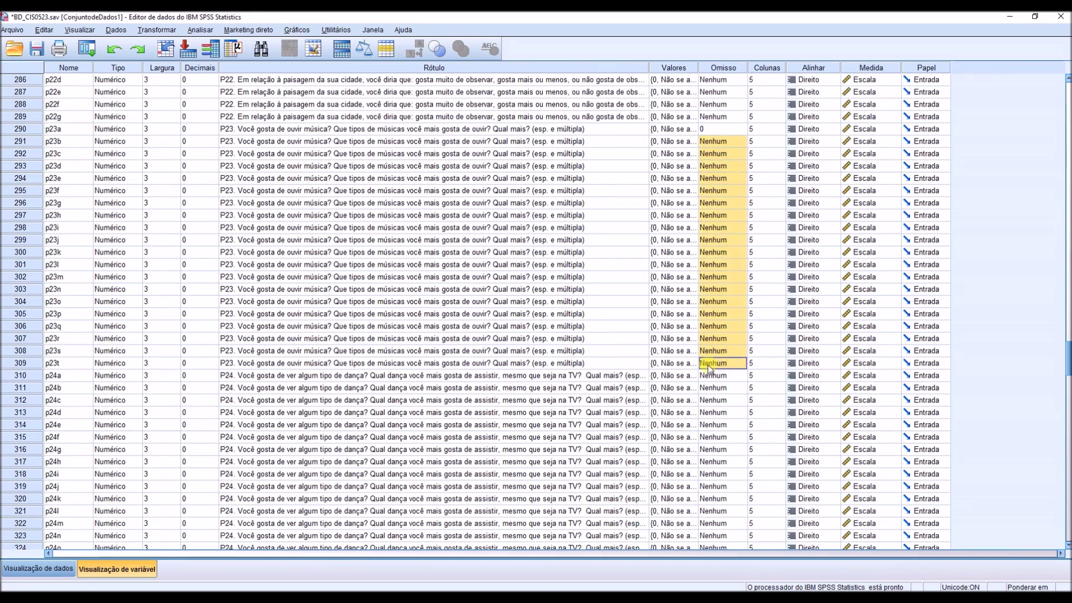
text(0)
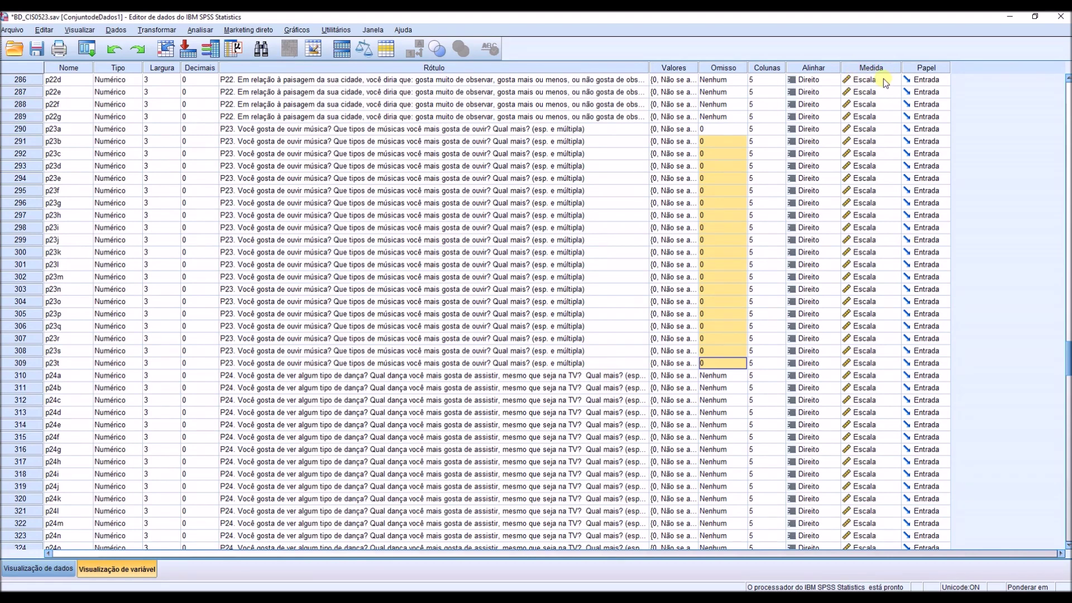
Step: Set the measurement level of variables p23a through p23t to Nominal
click(872, 145)
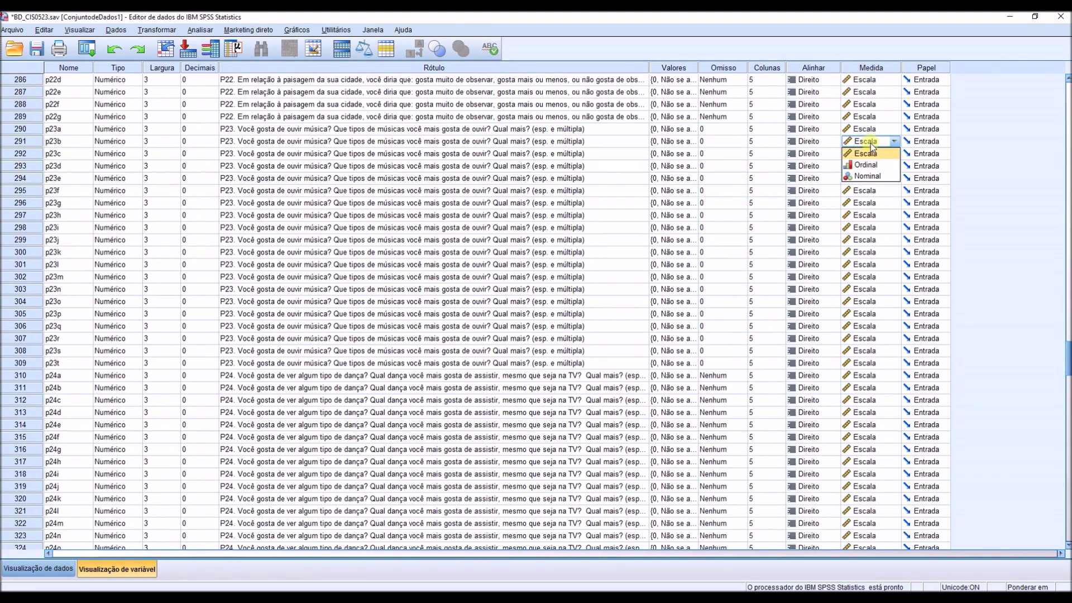
click(868, 176)
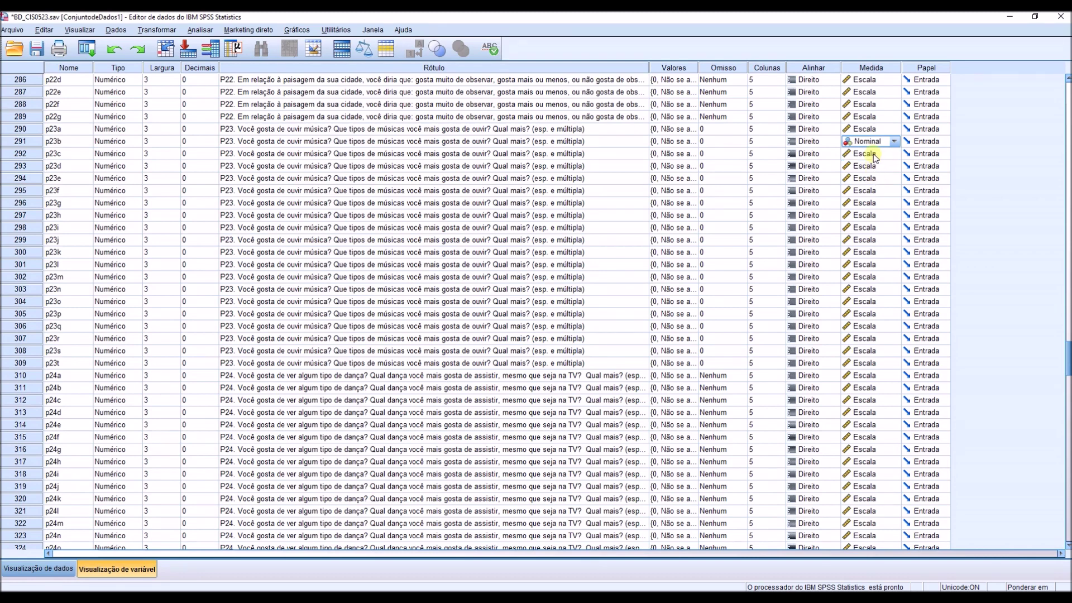
click(894, 130)
click(895, 130)
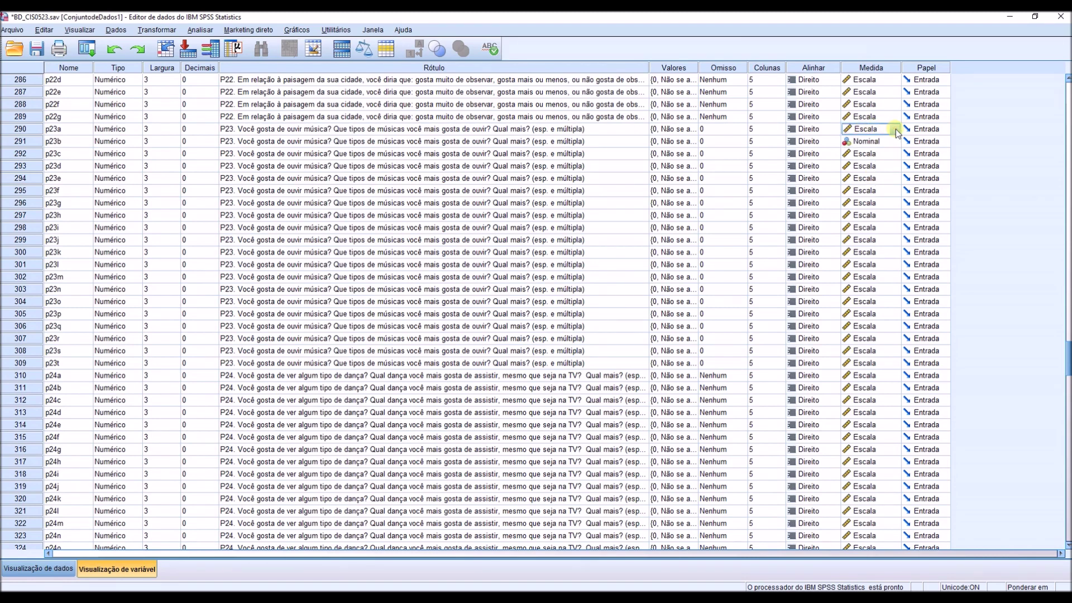
click(895, 130)
click(868, 162)
drag(875, 236, 870, 362)
key(ctrl+v)
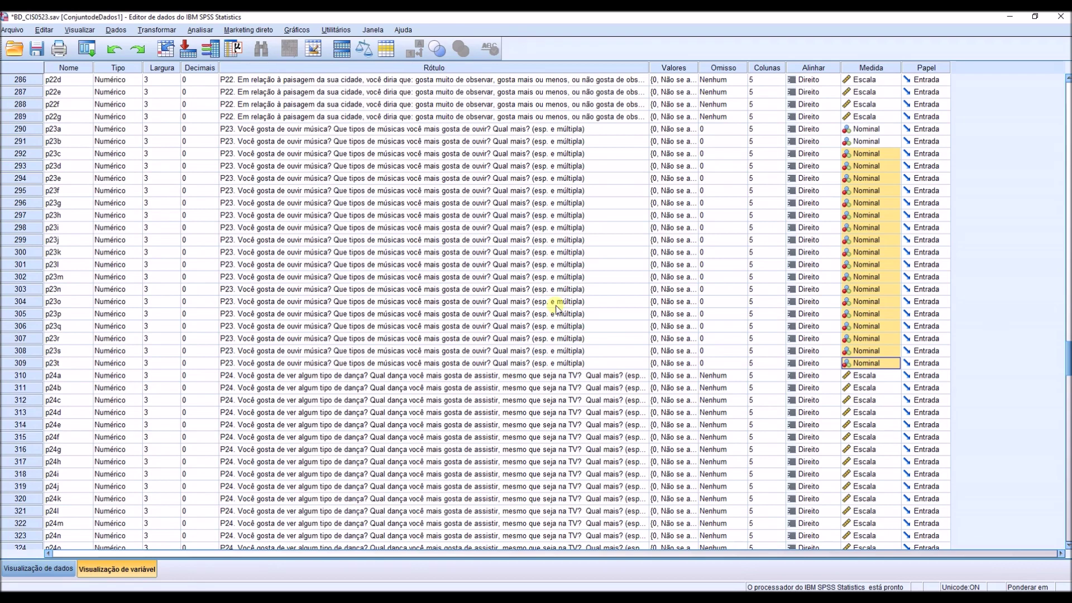
Step: Start defining a multiple response set and add all the P23 music preference variables to it
click(200, 30)
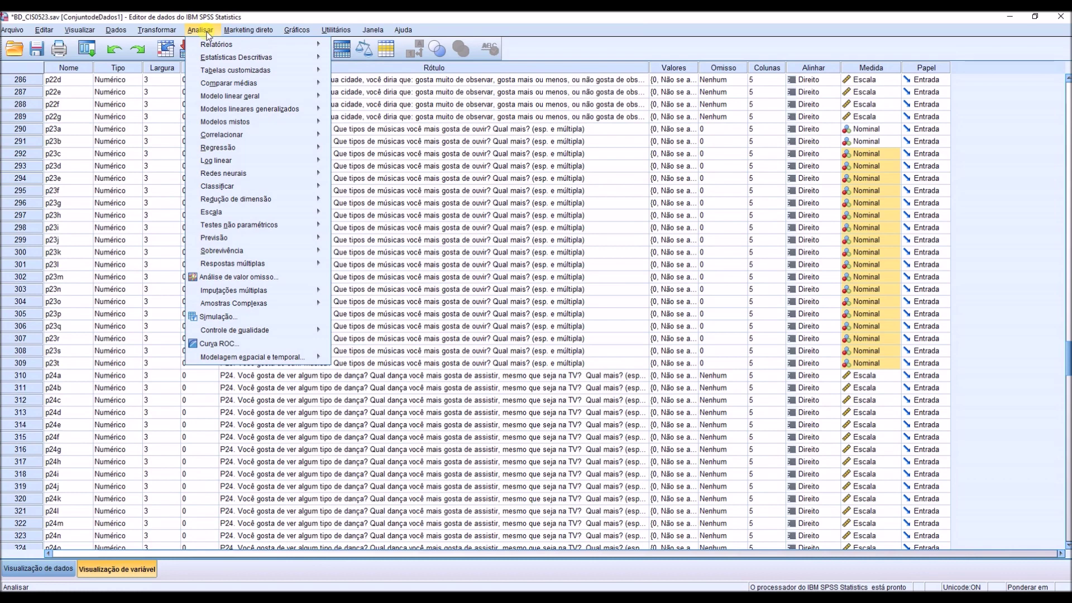
mouse_move(267, 265)
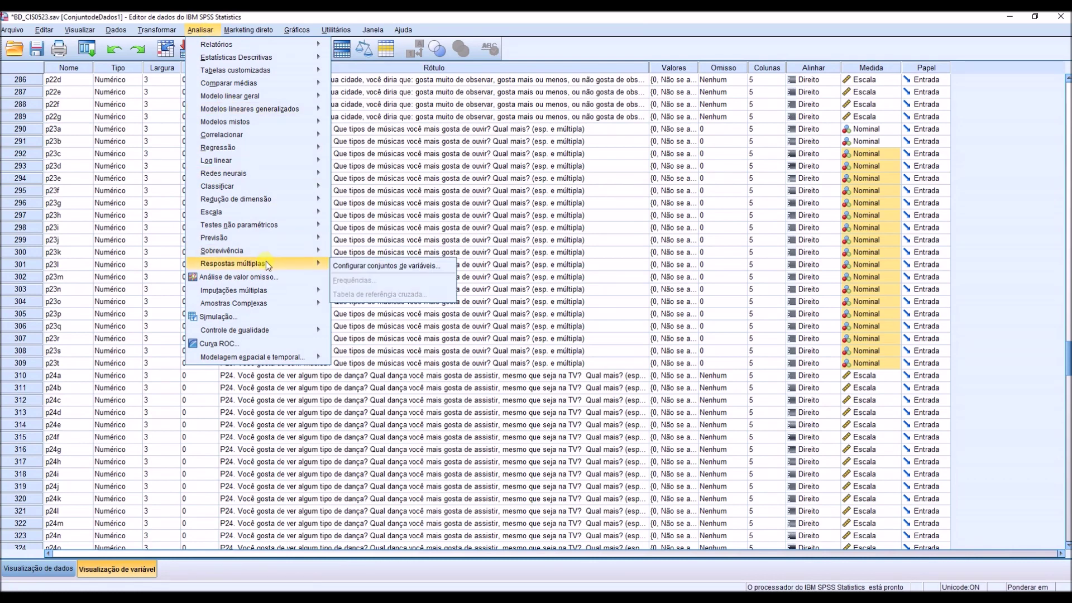
click(369, 266)
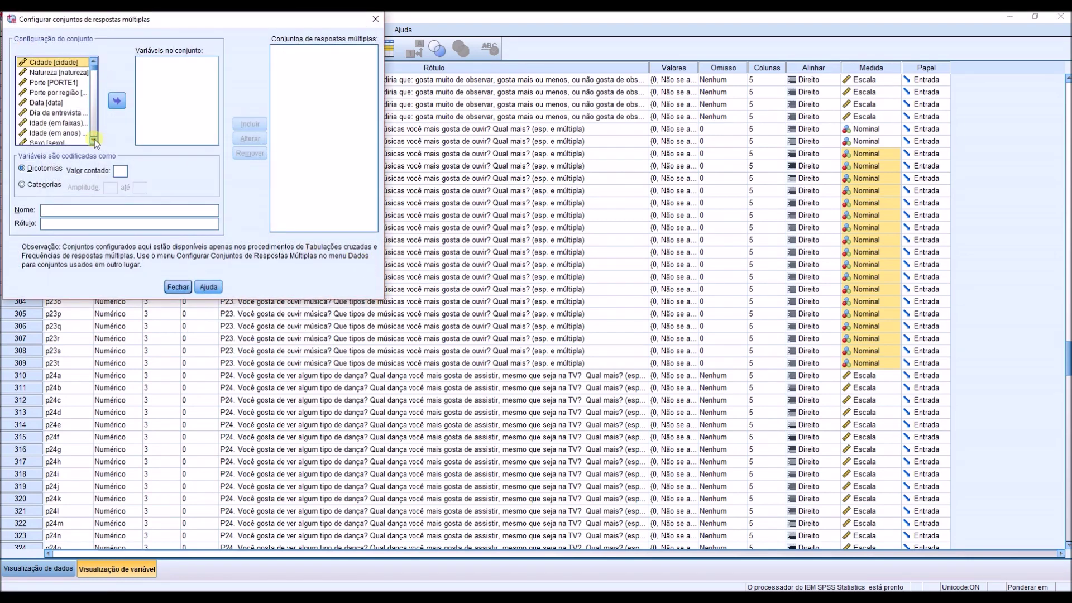
drag(94, 139, 95, 139)
drag(94, 72, 89, 110)
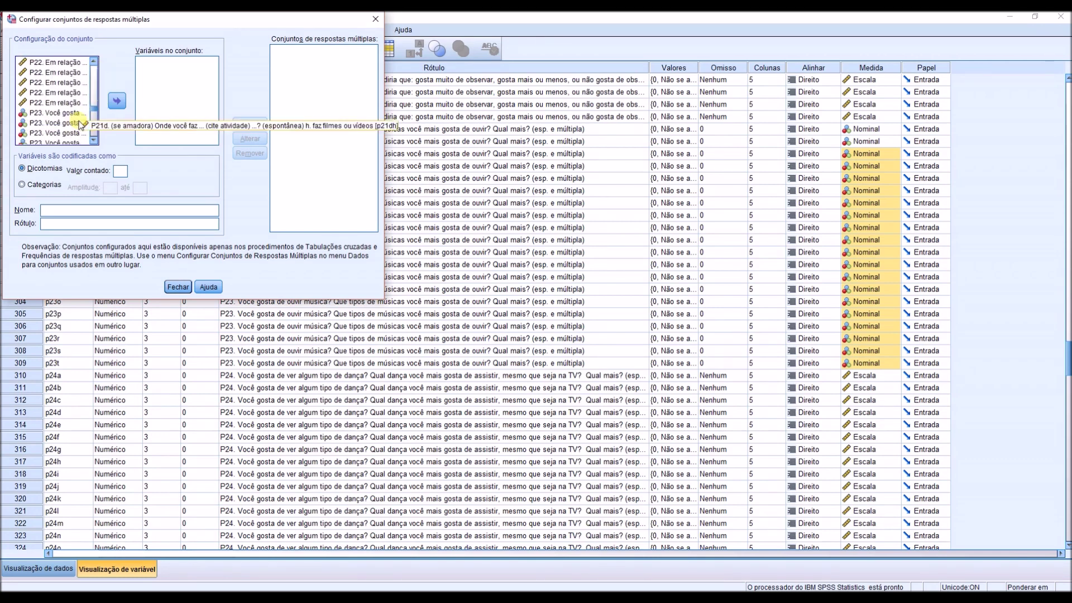
scroll(66, 117, down, 2)
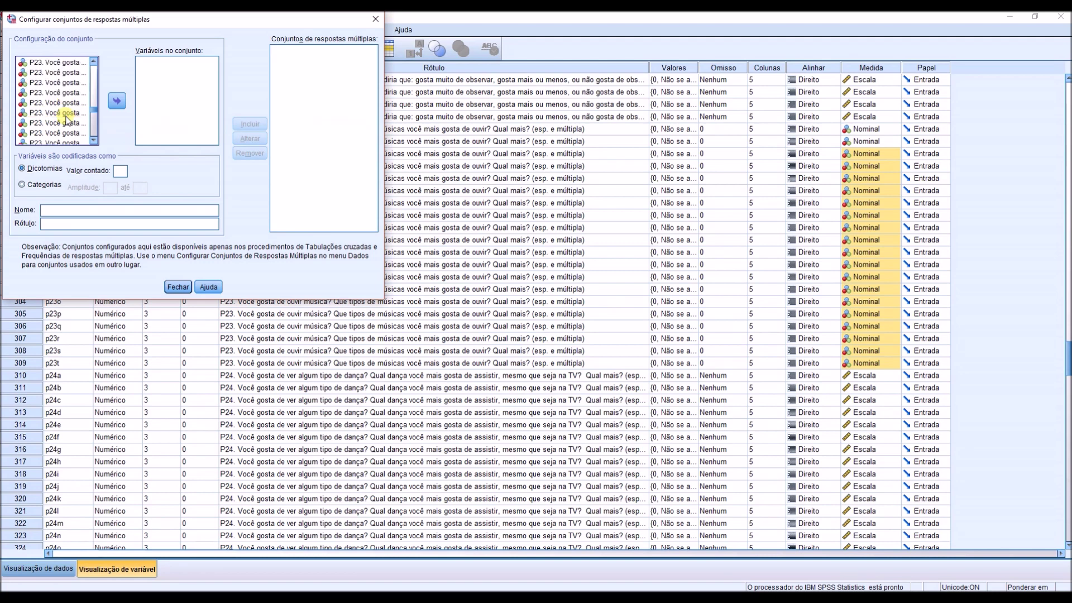
scroll(66, 119, down, 3)
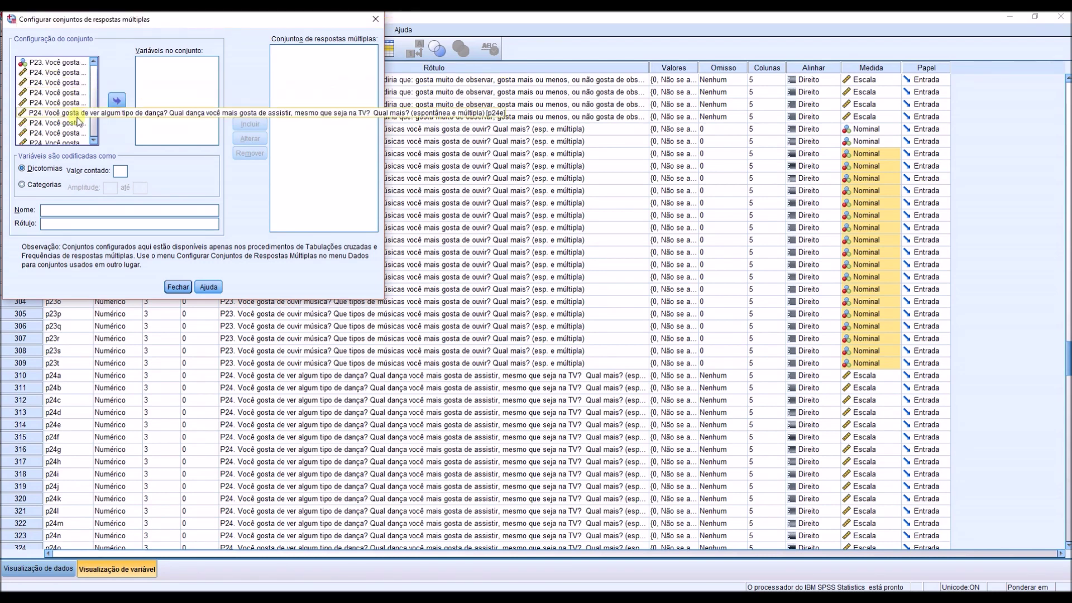
click(95, 62)
click(95, 62)
shift+click(54, 82)
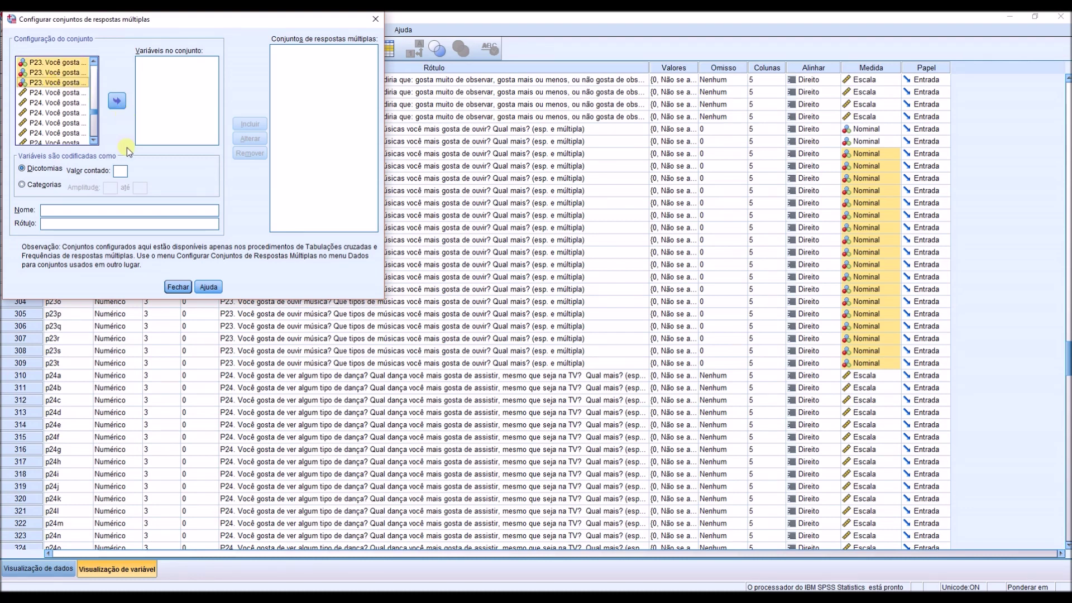
click(117, 102)
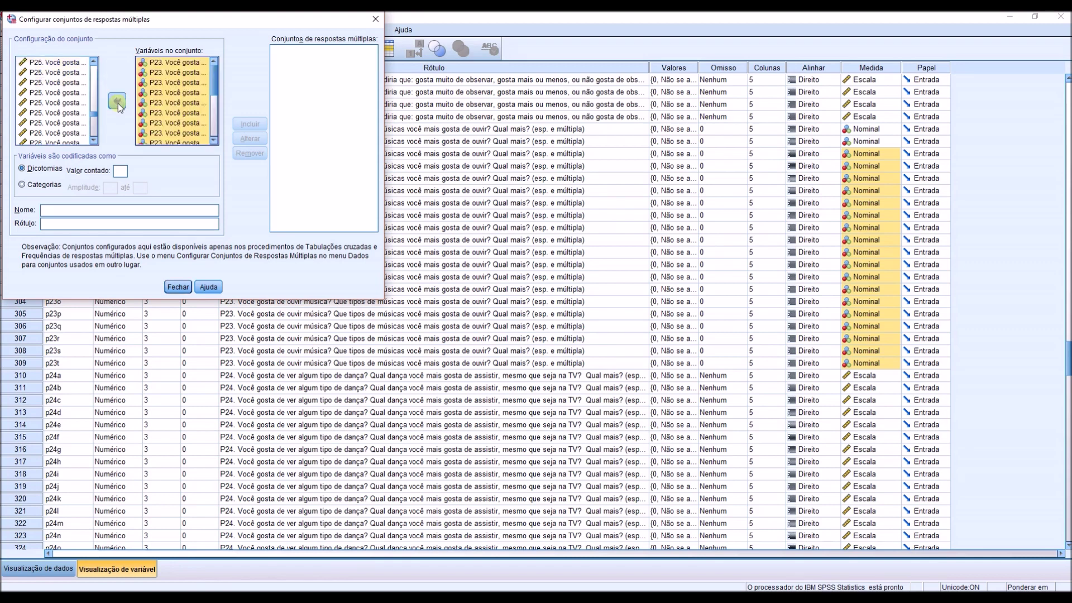
Step: Code the set's variables as categories with a range from 1 to 29
click(55, 185)
click(111, 188)
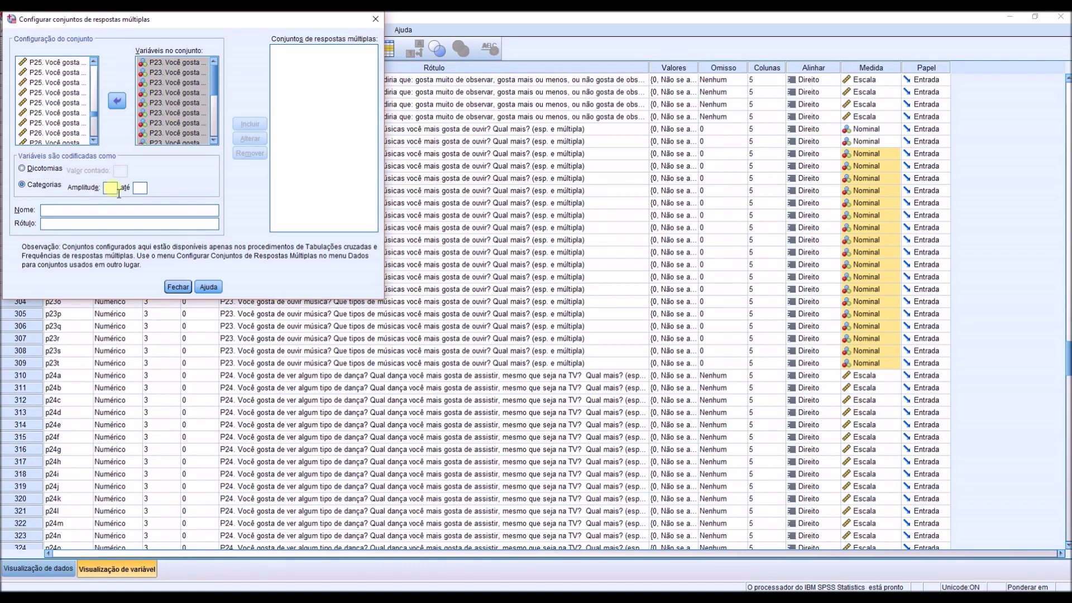
text(1)
text(29)
Step: Name the response set Pref_musical and label it "Preferência musical do entrevistado"
text(Pre)
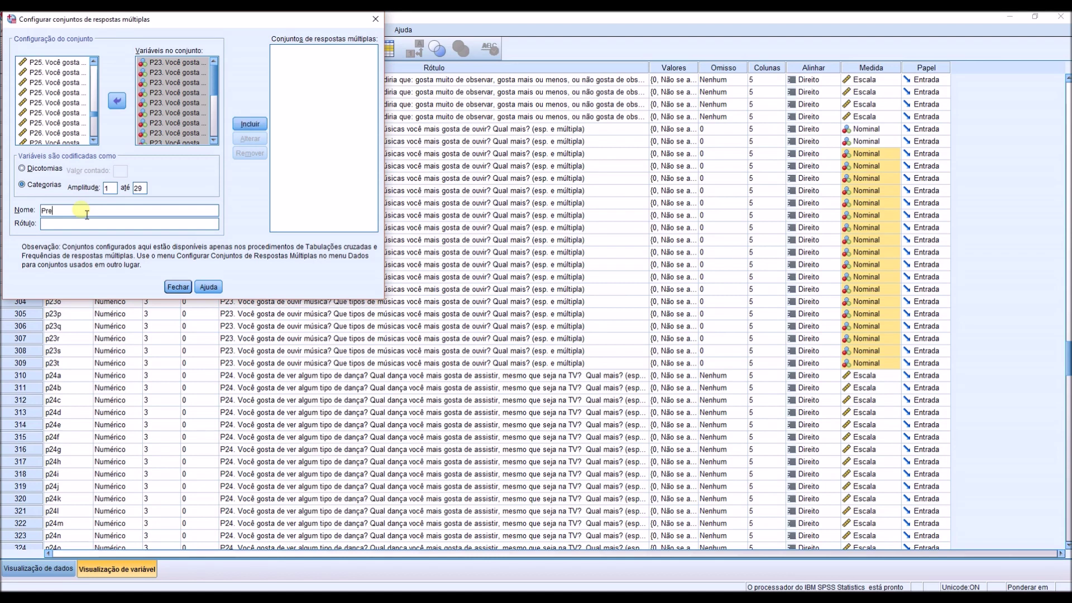
text(f_musical)
key(Tab)
text(Preferência musical do entrevistado)
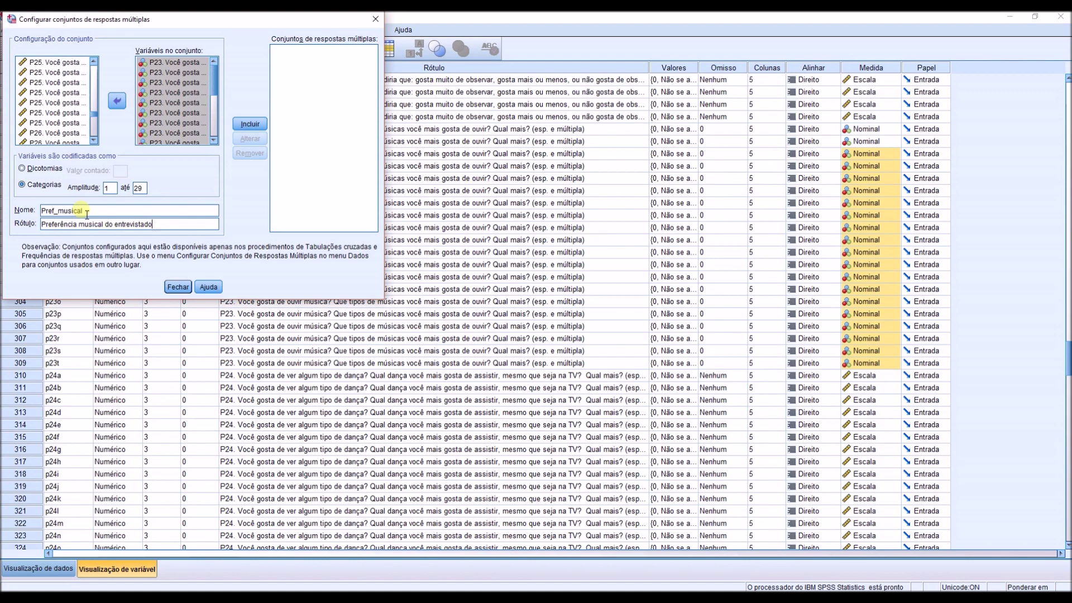
Step: Add the configured Pref_musical set to the list of multiple response sets and finish defining sets
click(248, 127)
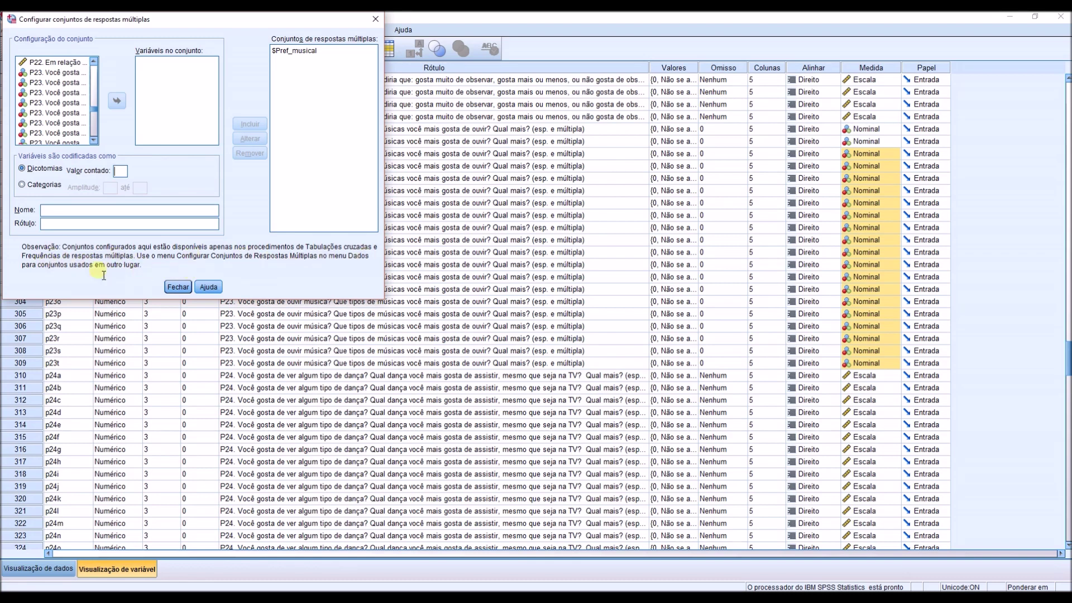
click(178, 287)
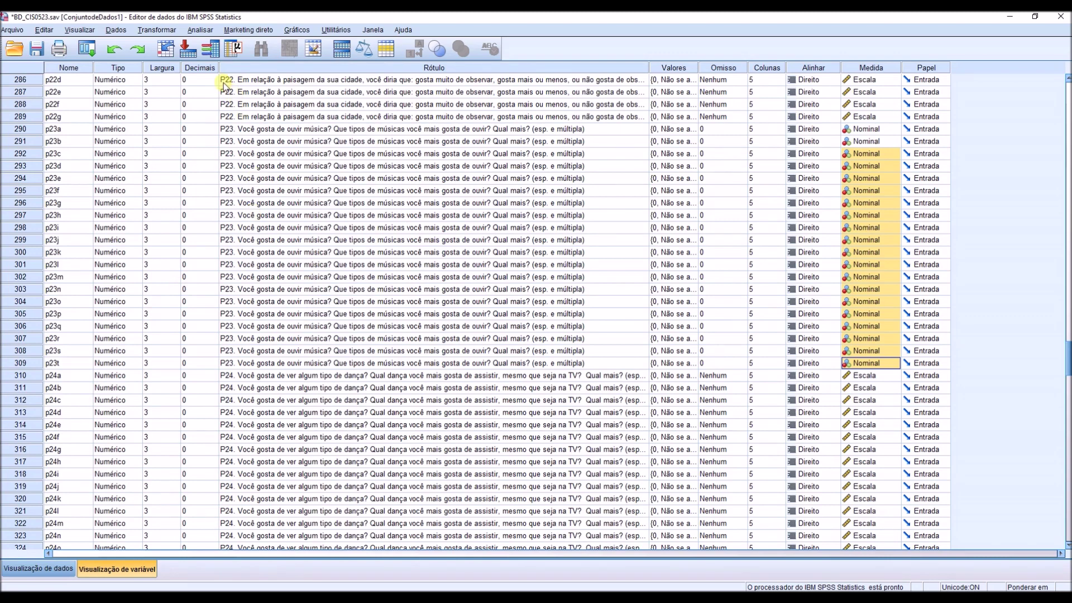
Step: Run a multiple response frequencies table for the $Pref_musical set
click(199, 30)
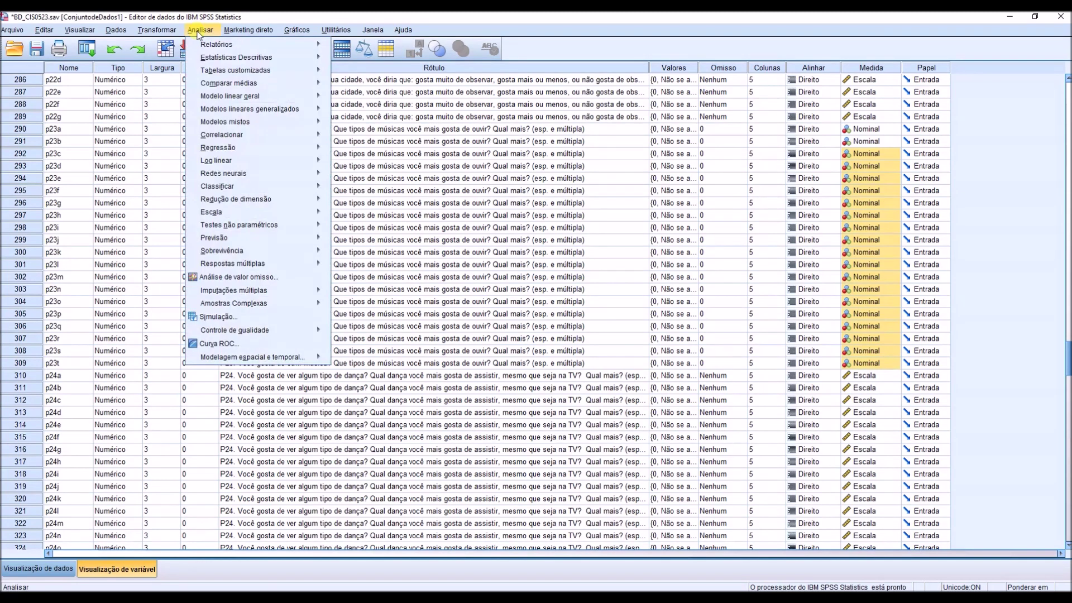
mouse_move(263, 266)
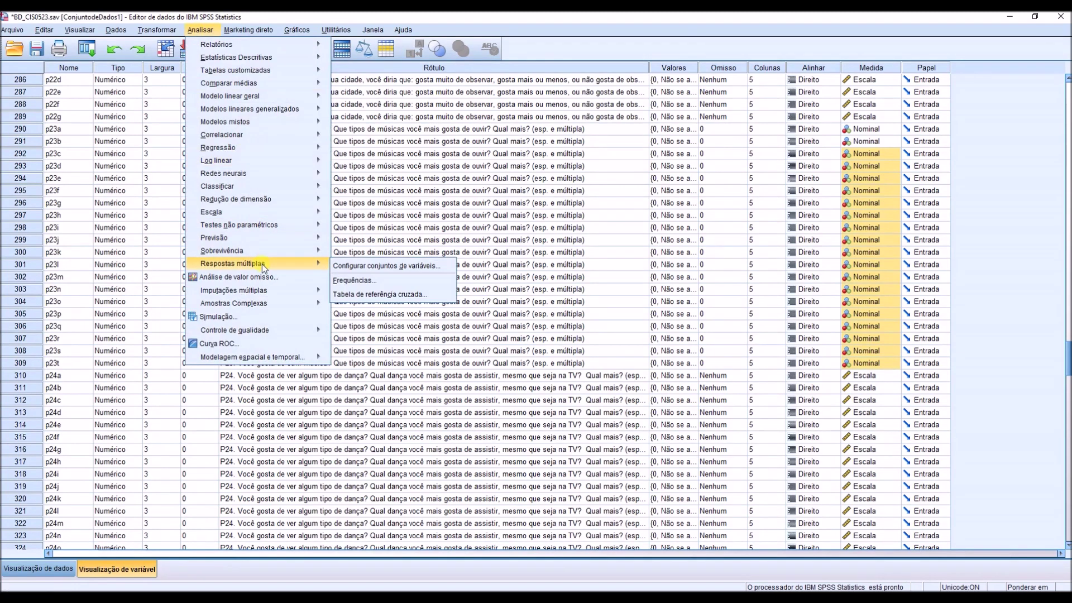
click(440, 289)
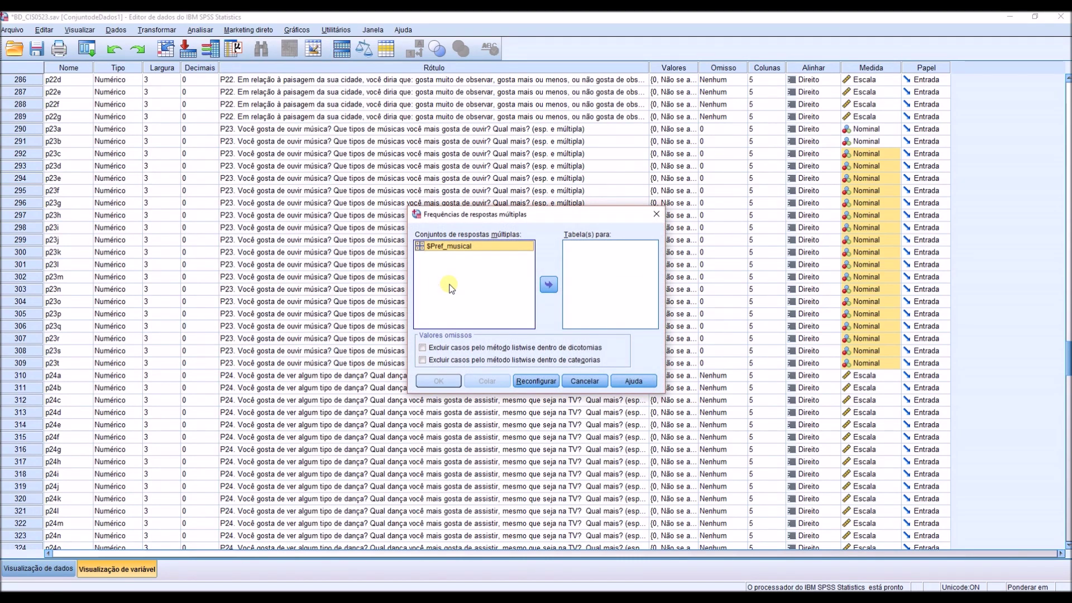
click(547, 287)
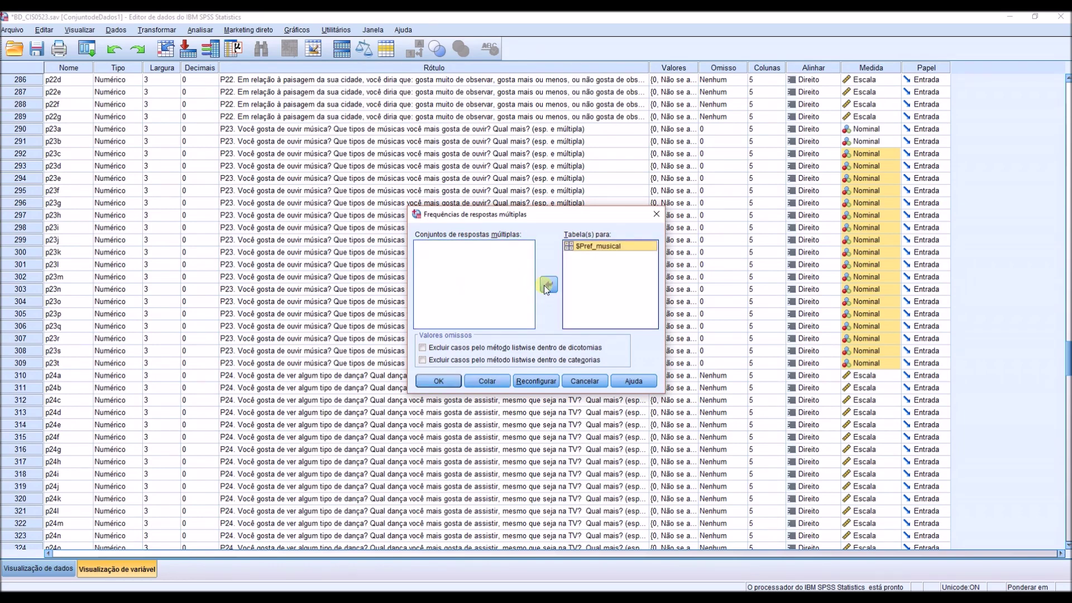
click(447, 382)
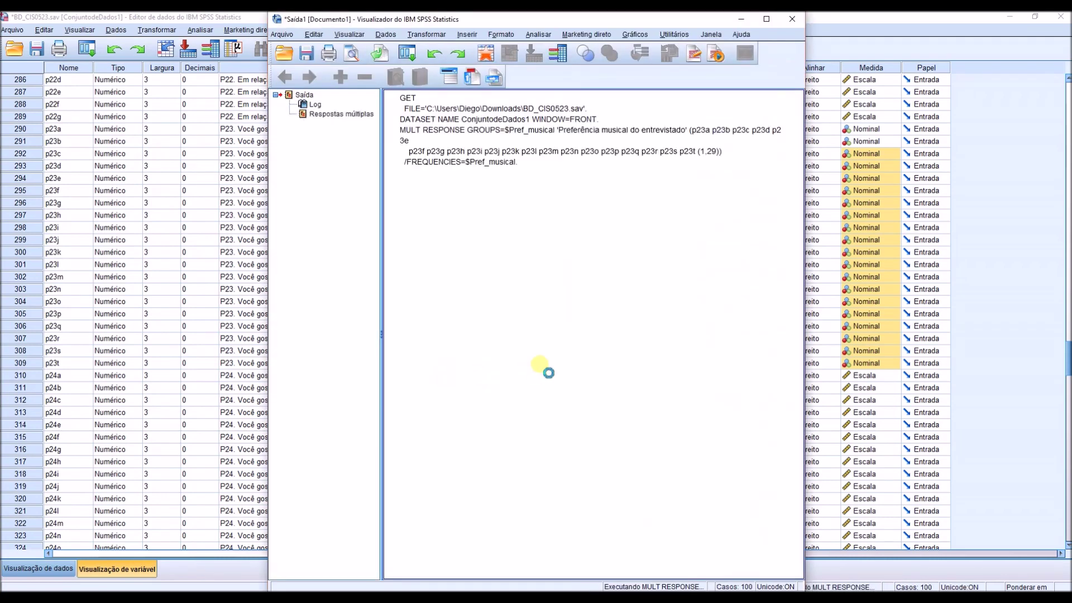
Step: Examine the response counts, response percentages and case percentages in the $Pref_musical frequencies table, and return to the data editor
scroll(664, 384, down, 3)
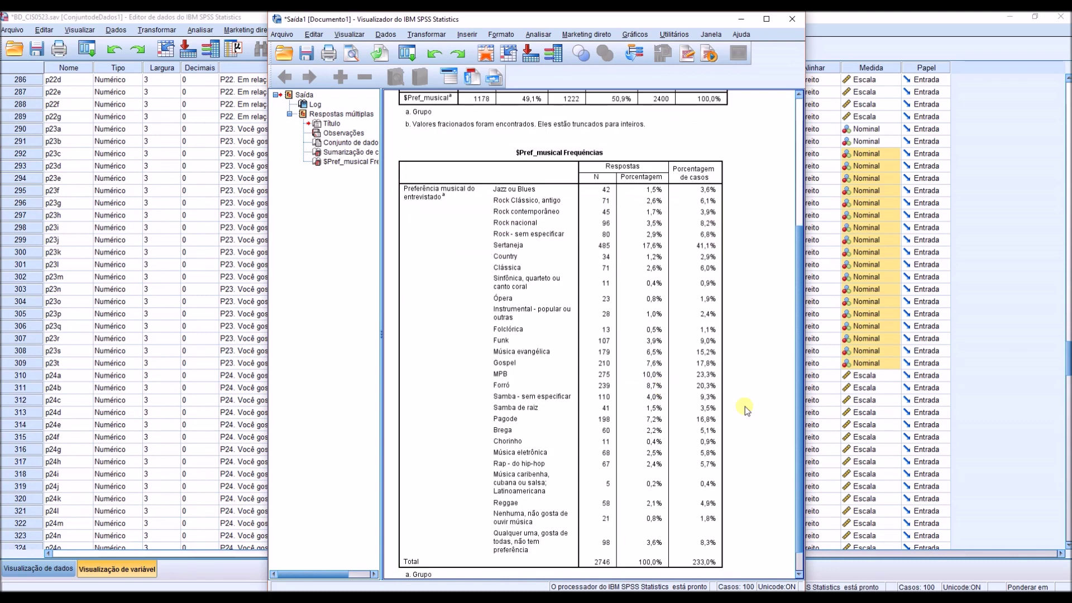
click(714, 279)
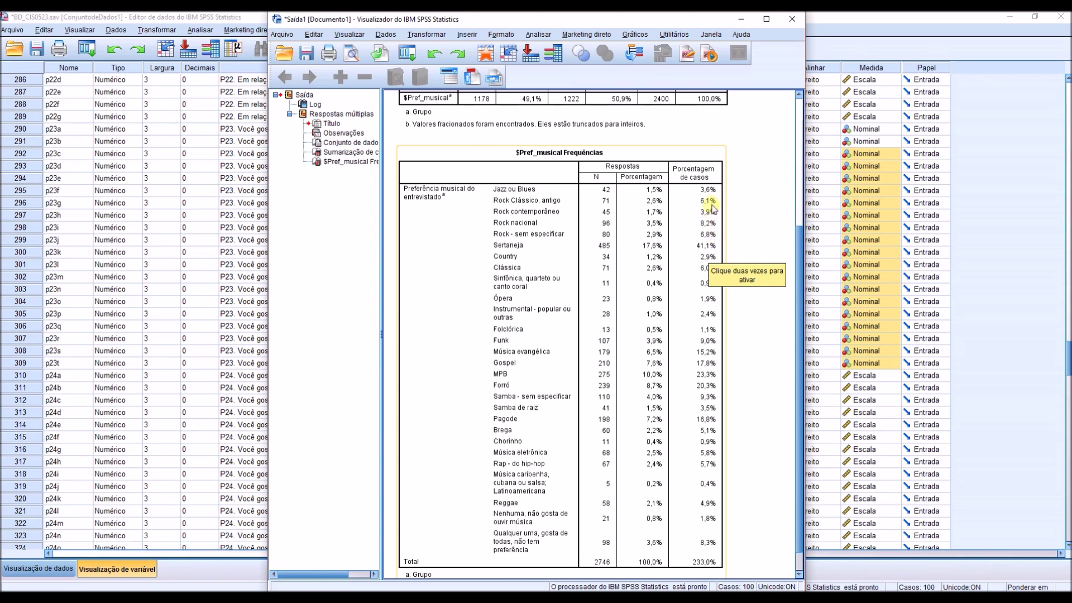
click(785, 335)
click(692, 379)
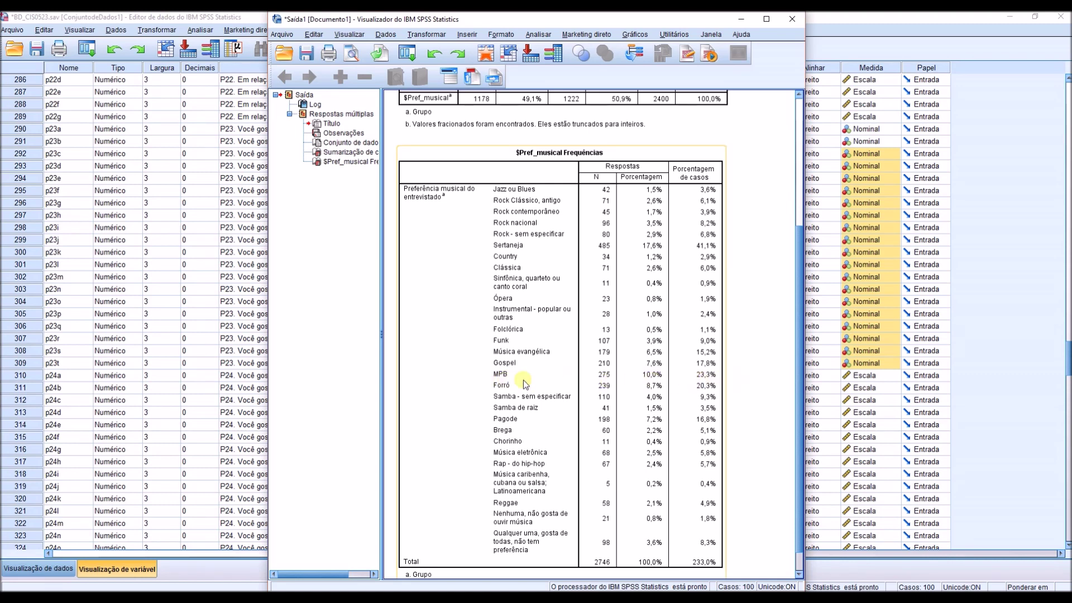
click(736, 382)
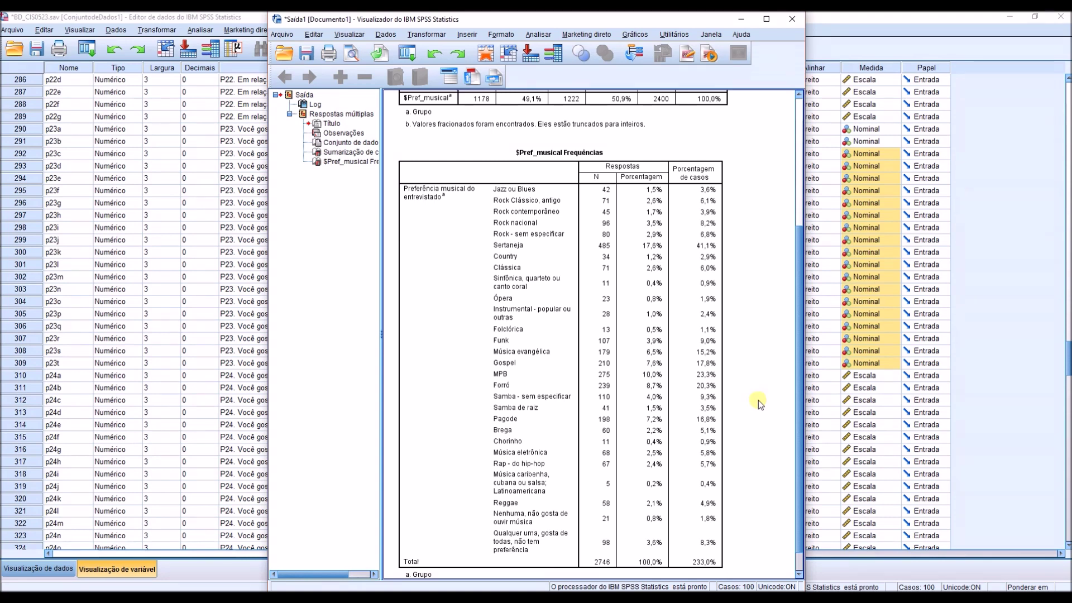
click(670, 200)
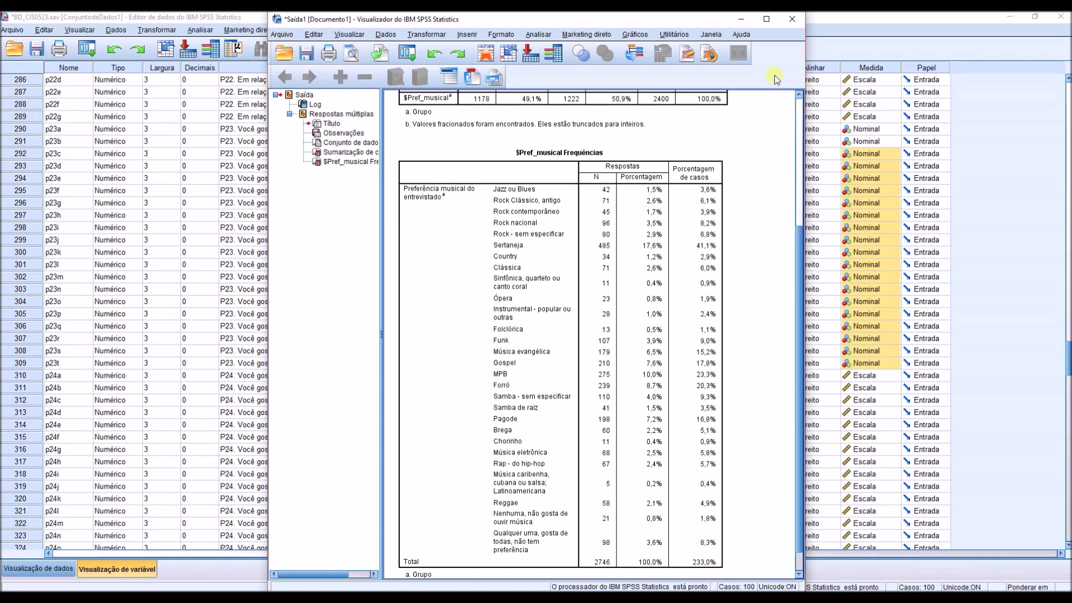
click(738, 22)
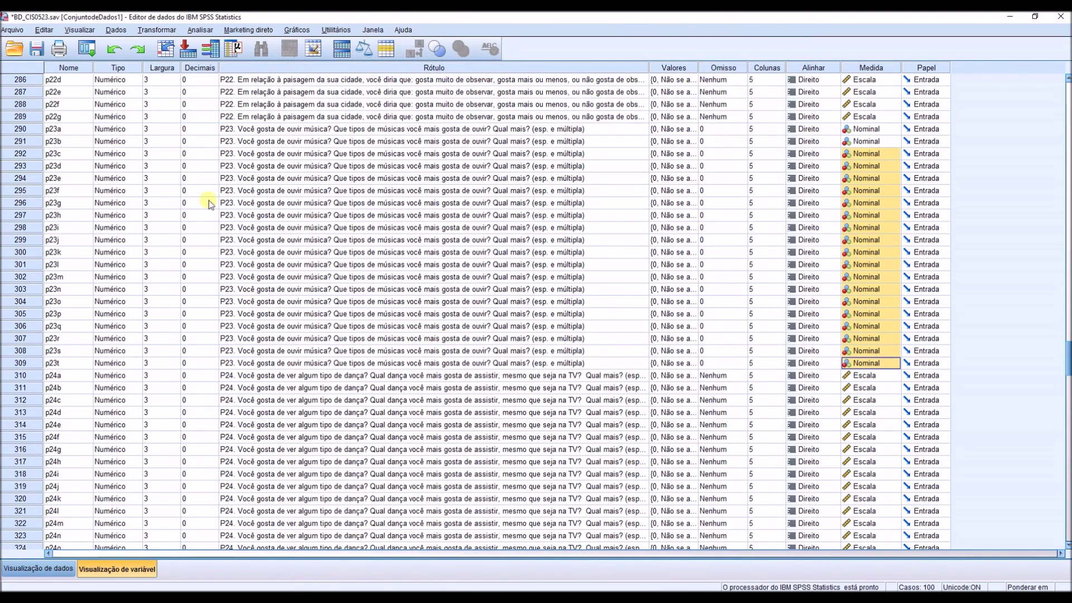
Step: Start a multiple response crosstab with the age group variable idade as rows, defining its range as 1 to 6
click(200, 30)
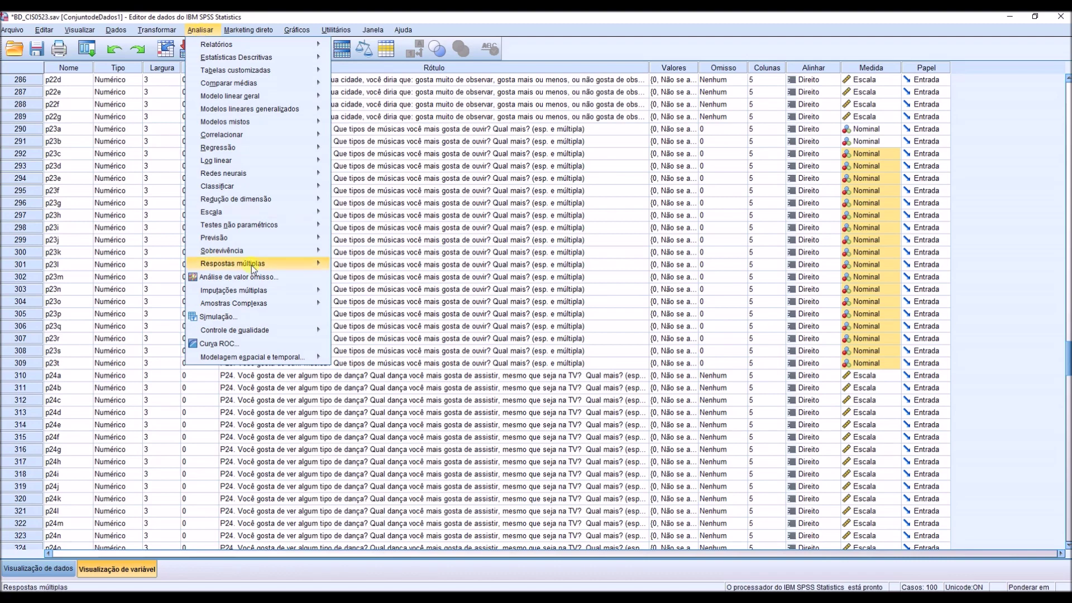
mouse_move(253, 267)
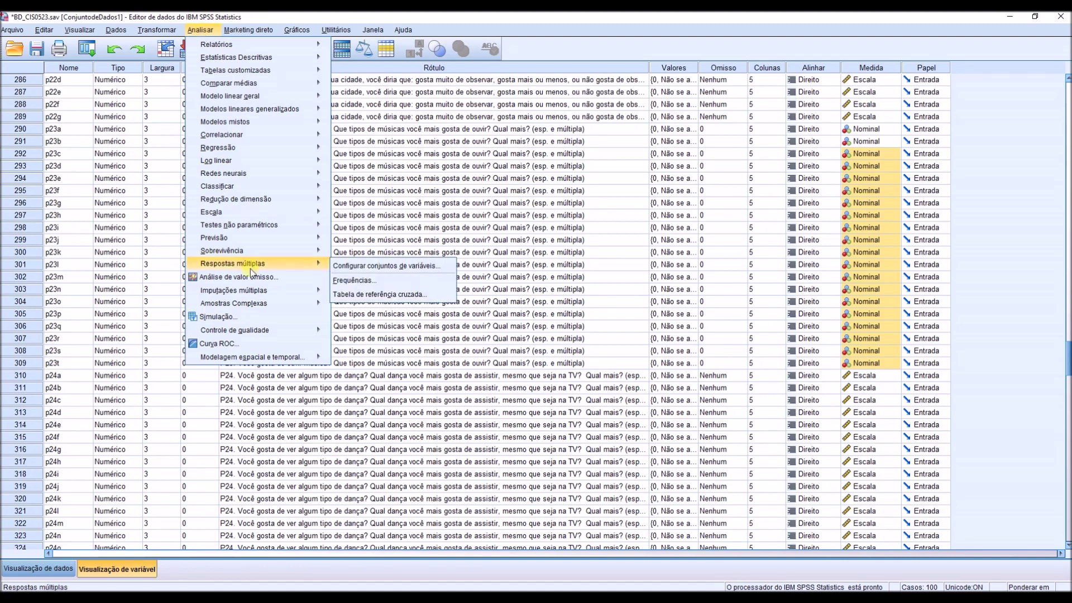
click(371, 295)
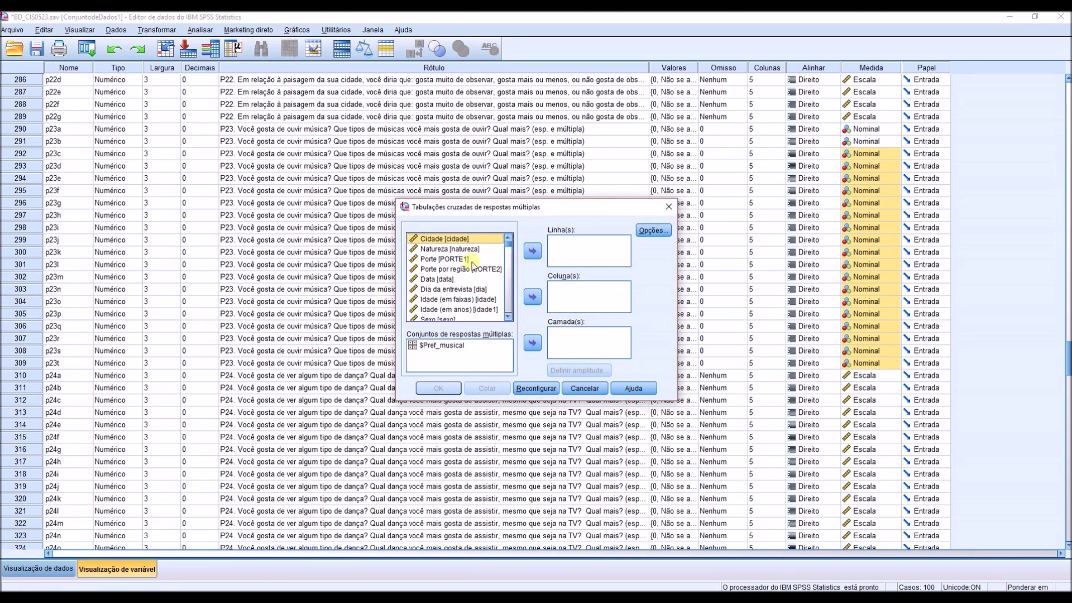
click(508, 316)
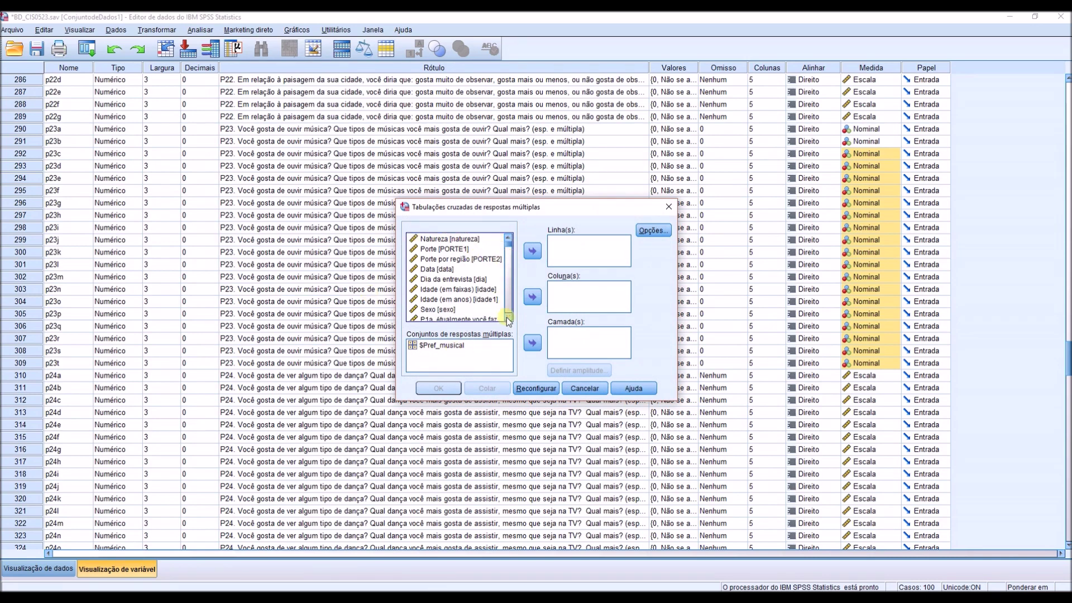
click(472, 291)
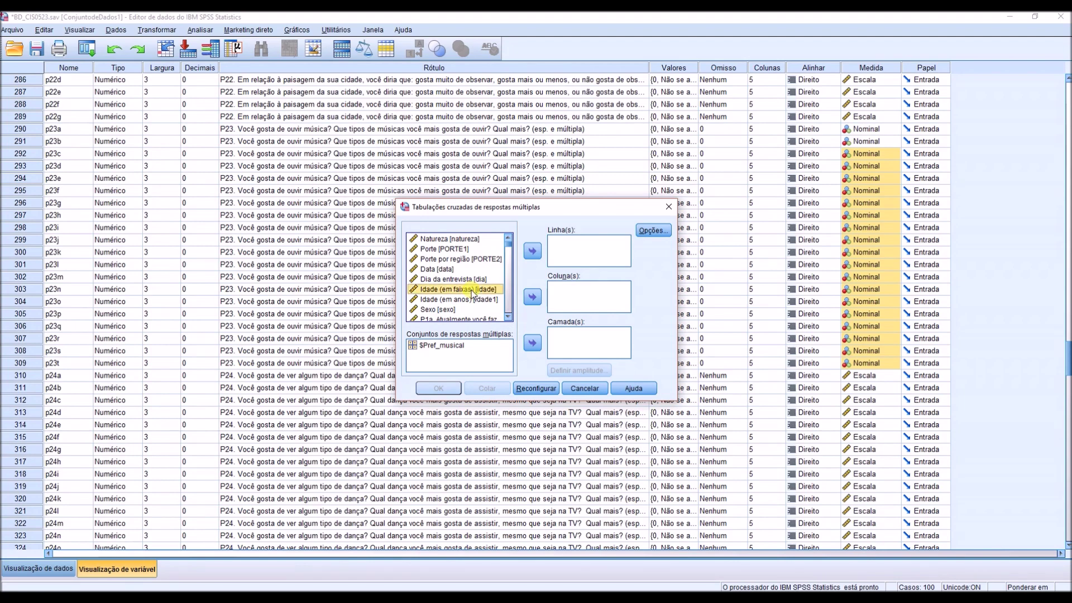
click(532, 252)
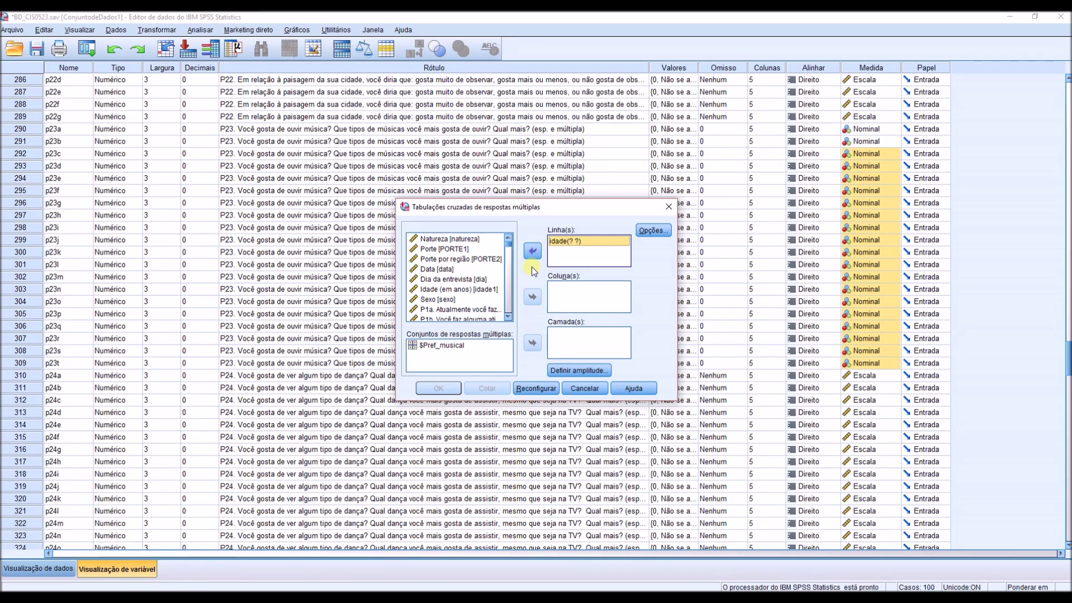
click(569, 371)
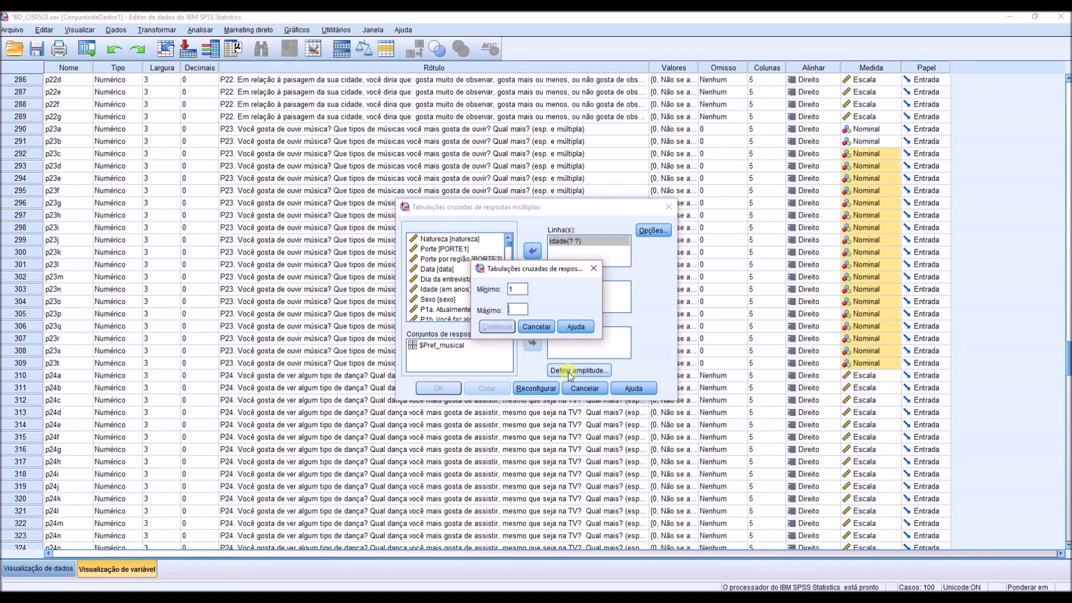
text(6)
click(510, 327)
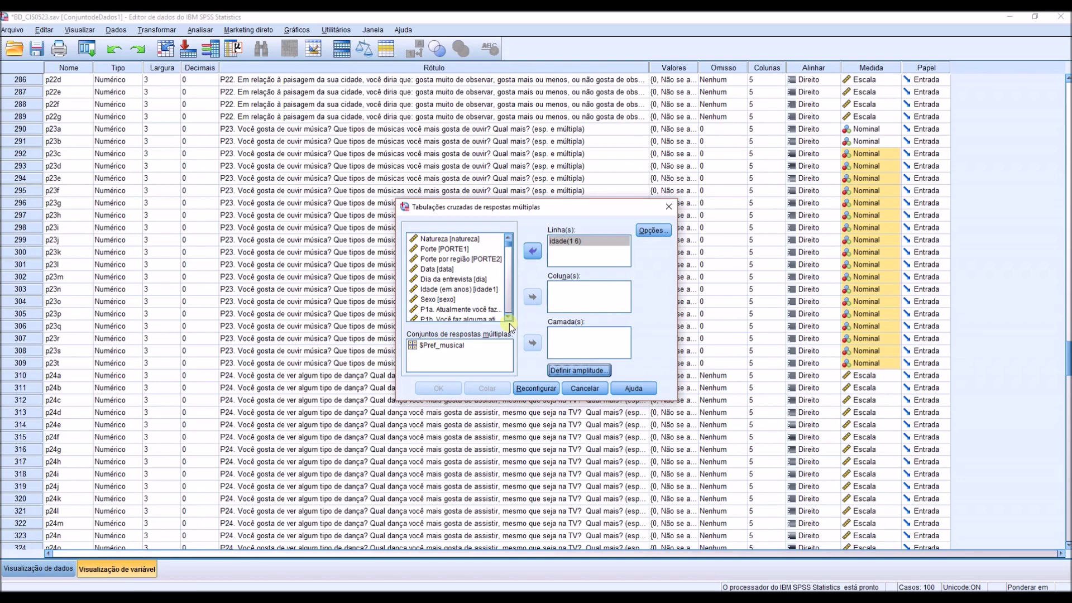
Step: Use the $Pref_musical set as the crosstab's columns, request column percentages for the cells, and run the table
click(451, 347)
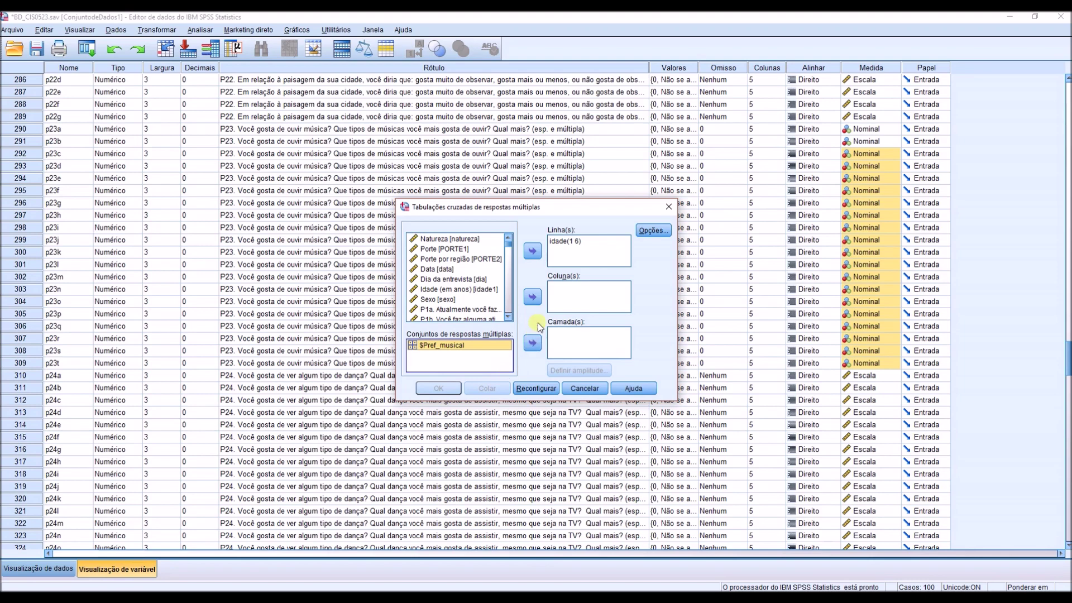
click(534, 297)
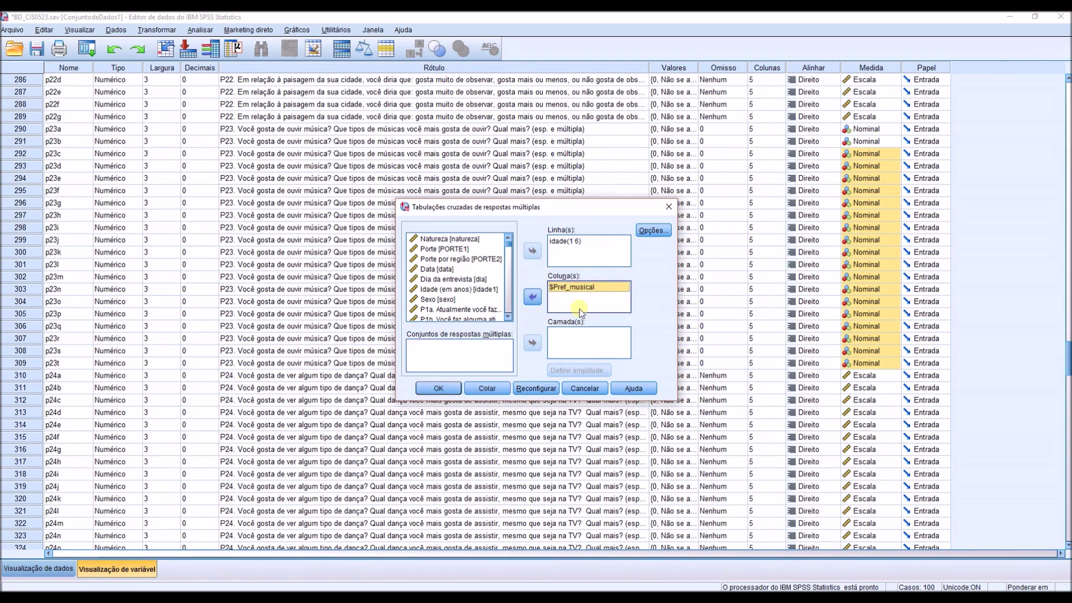
click(652, 237)
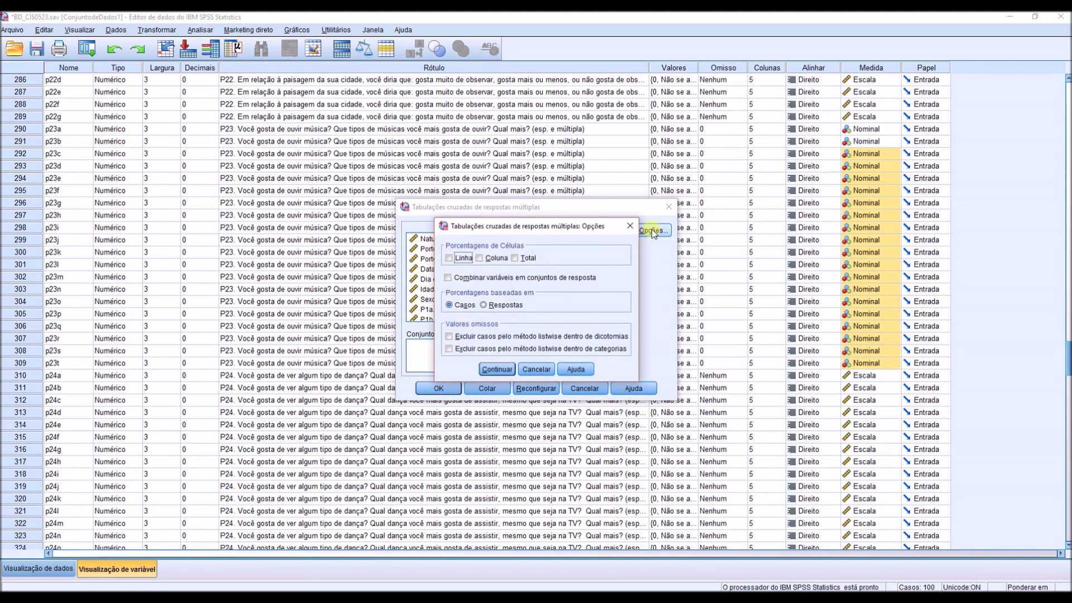
click(480, 259)
click(496, 369)
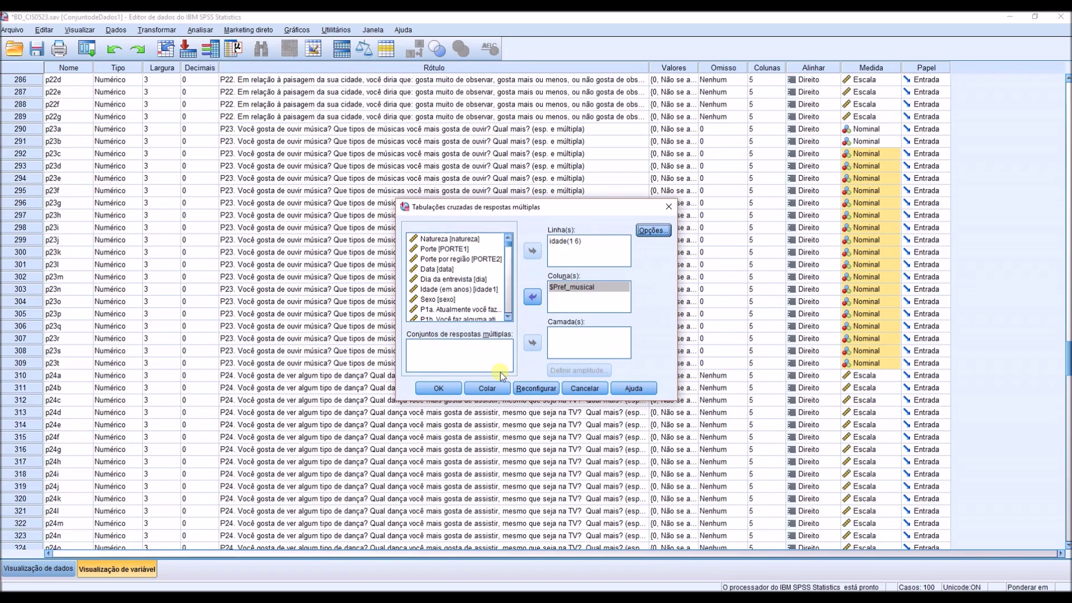
click(459, 389)
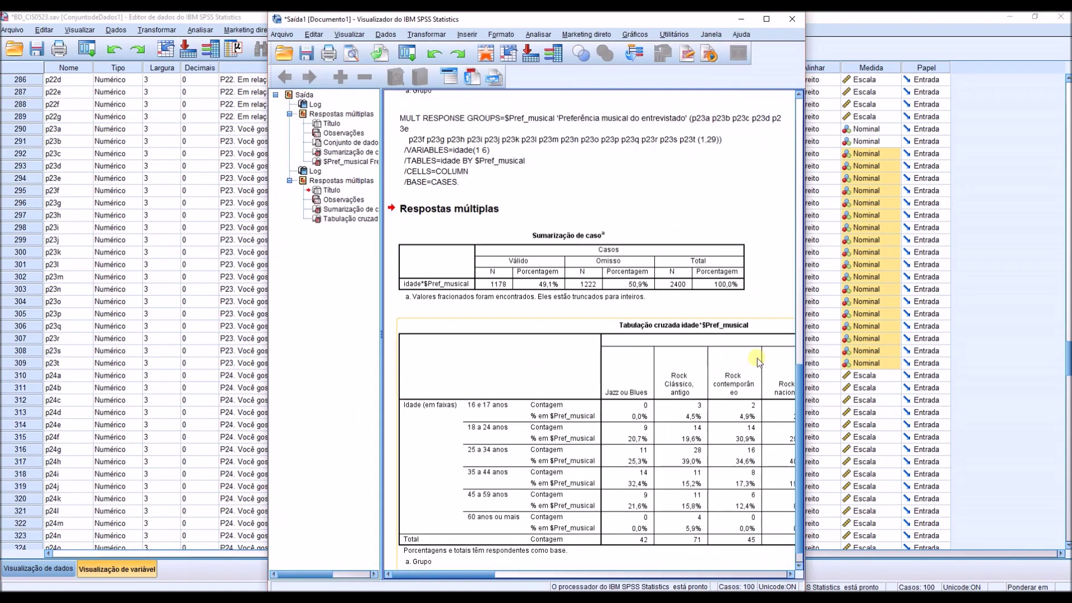
Step: Widen the output window to examine the crosstab of age group by musical preference, and return to the data editor
drag(801, 363, 1069, 360)
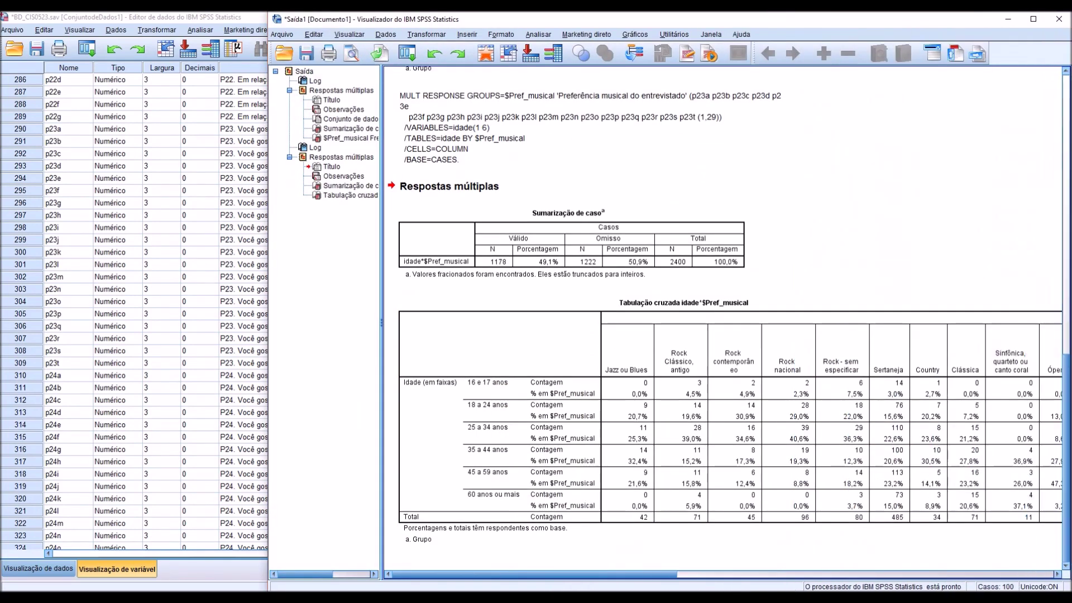
drag(612, 18, 483, 28)
drag(947, 428, 1069, 428)
click(929, 452)
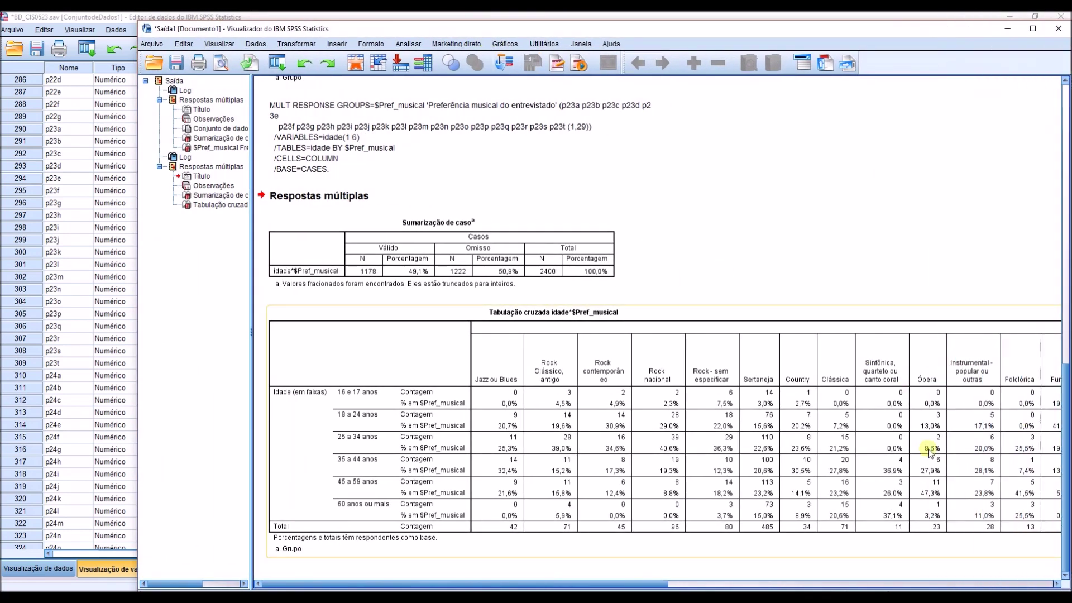
drag(584, 584, 436, 587)
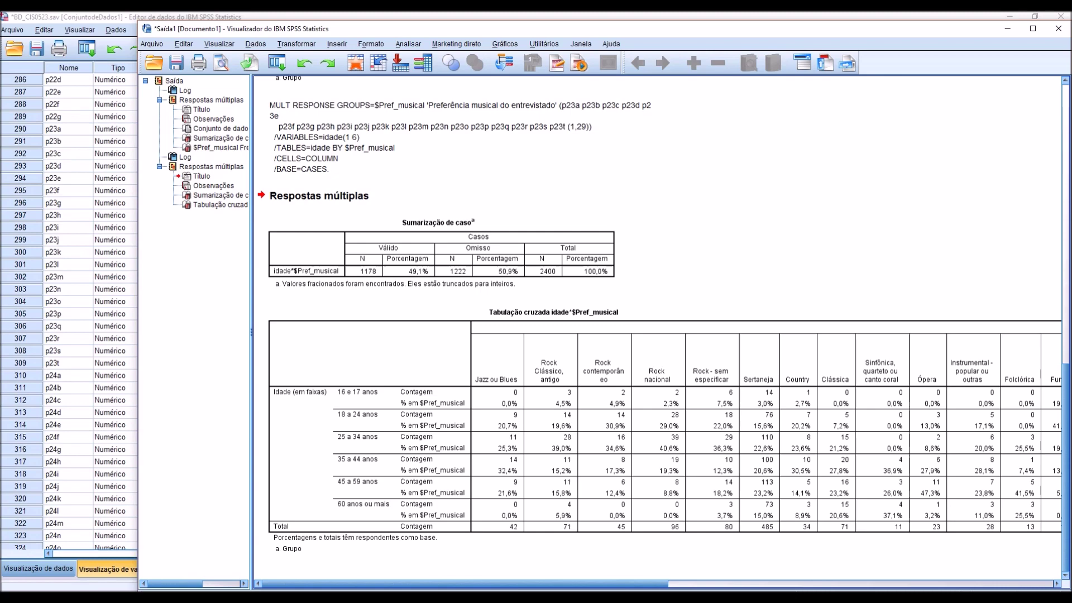
click(1011, 33)
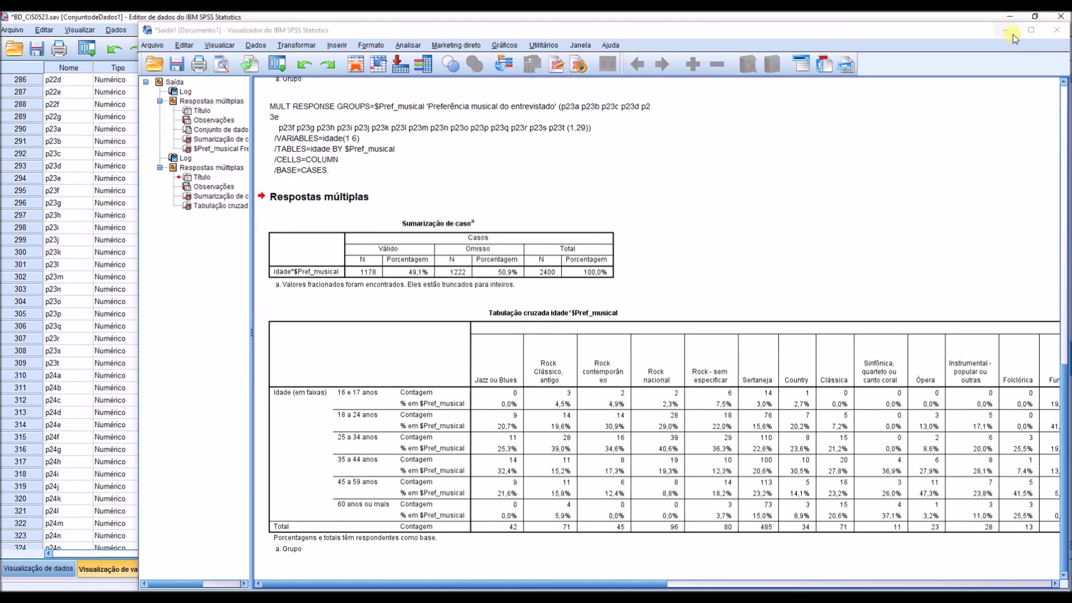
Step: Set the idade by $Pref_musical multiple response crosstab to show row percentages instead of column percentages
click(207, 31)
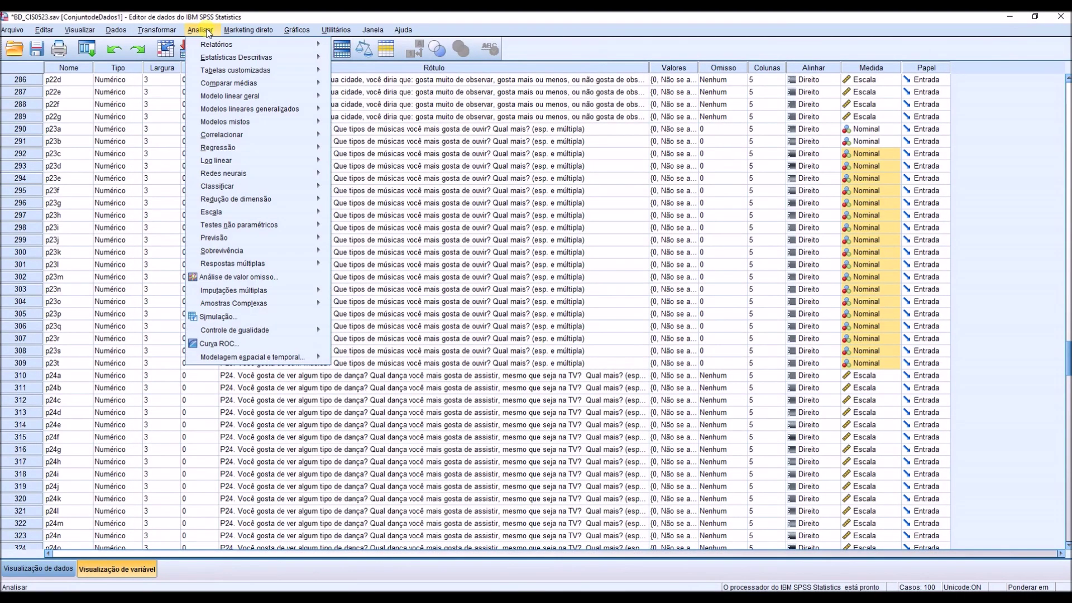
mouse_move(262, 222)
mouse_move(266, 261)
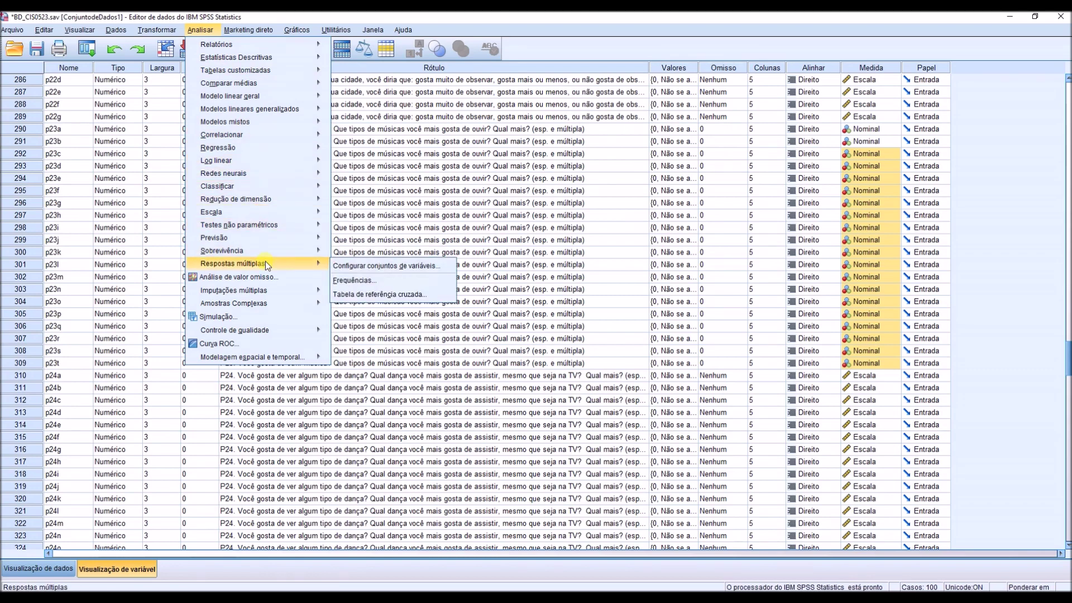
click(378, 297)
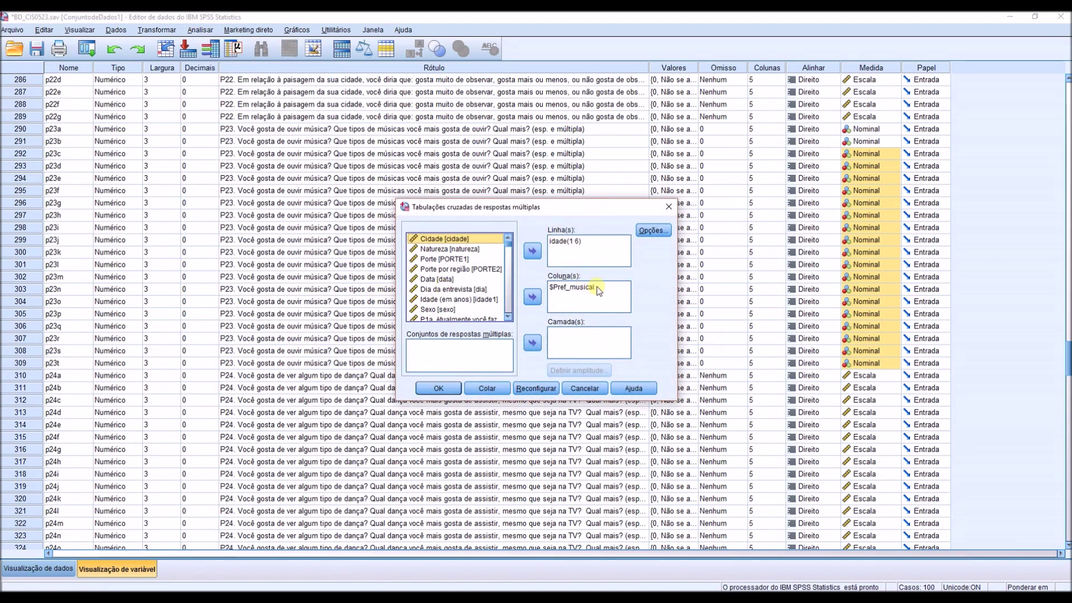
click(646, 235)
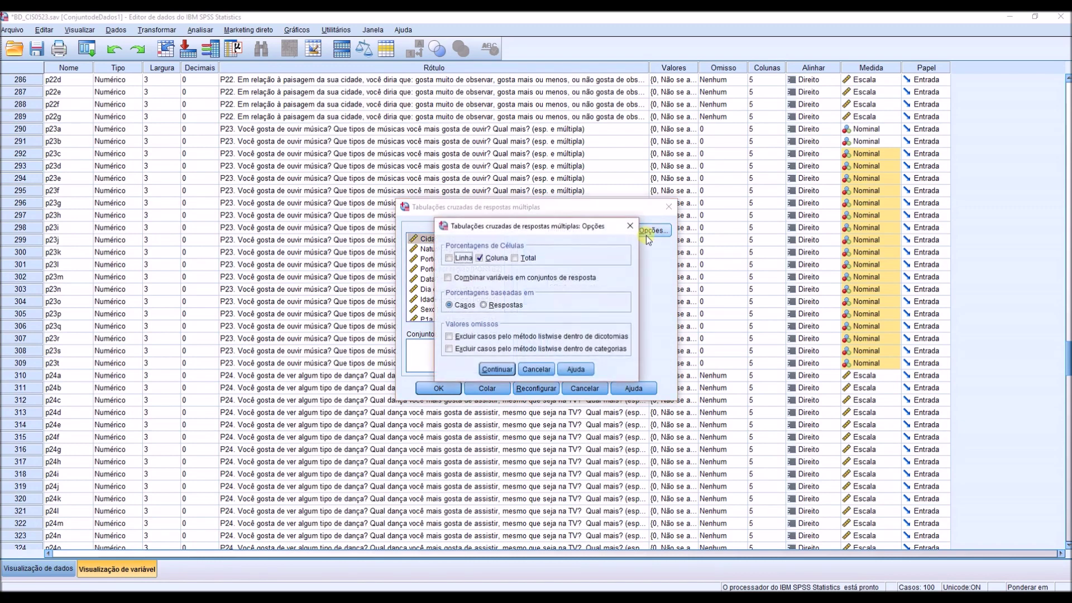
click(449, 258)
click(478, 258)
click(496, 370)
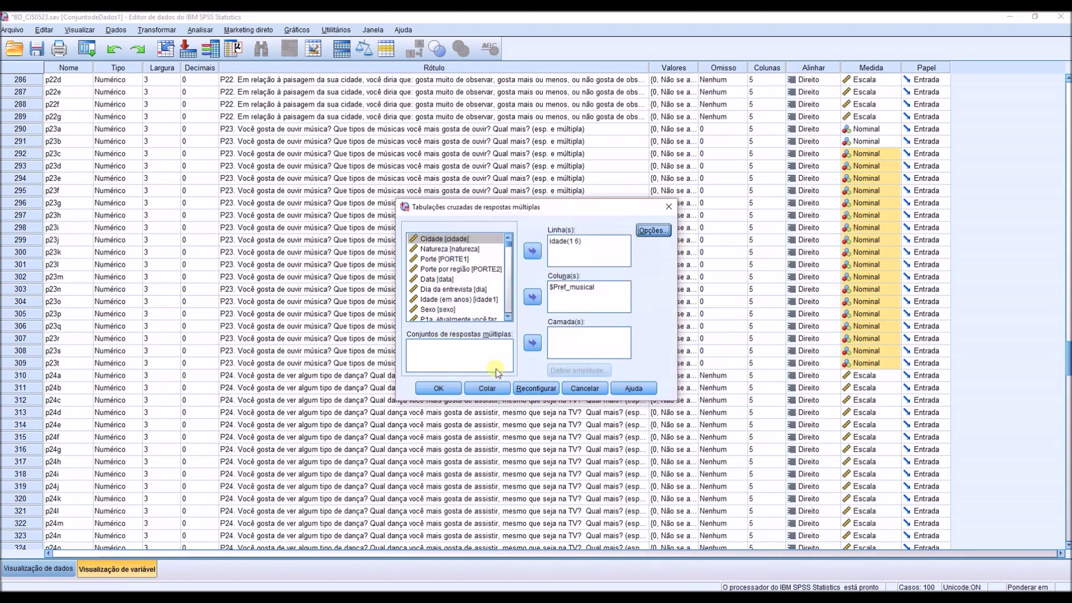
Step: Run the idade by $Pref_musical crosstab and examine the row percentages of each music genre within the age groups
click(449, 389)
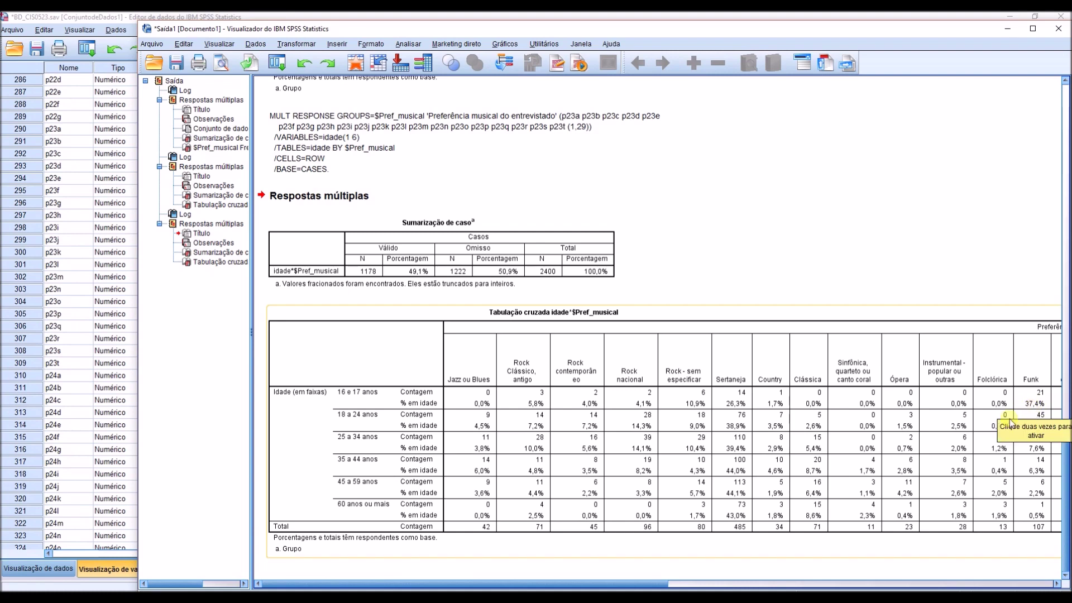
drag(634, 583, 838, 579)
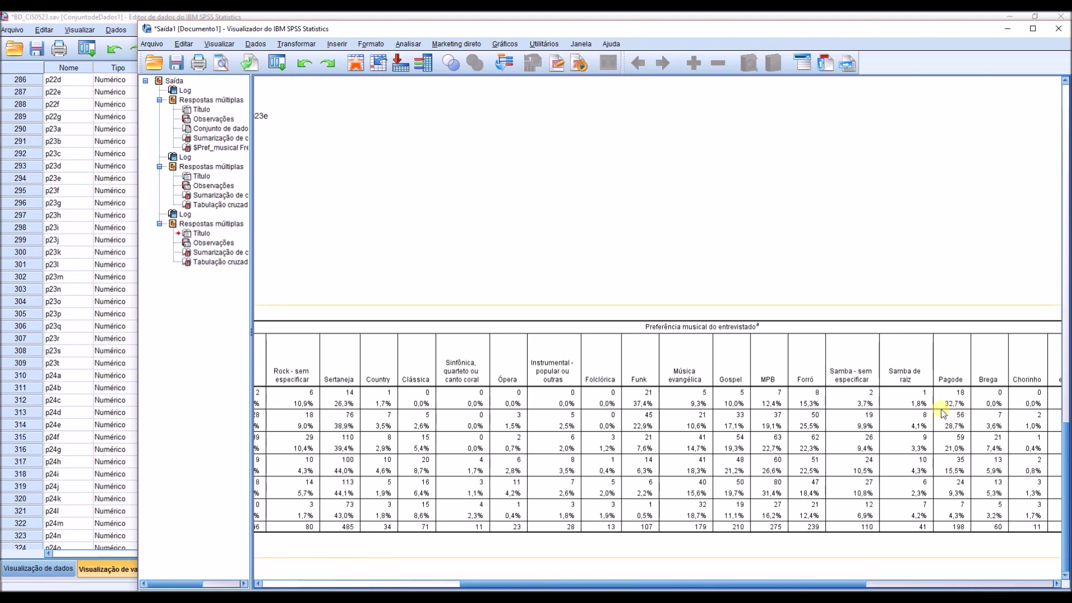
drag(821, 578, 721, 585)
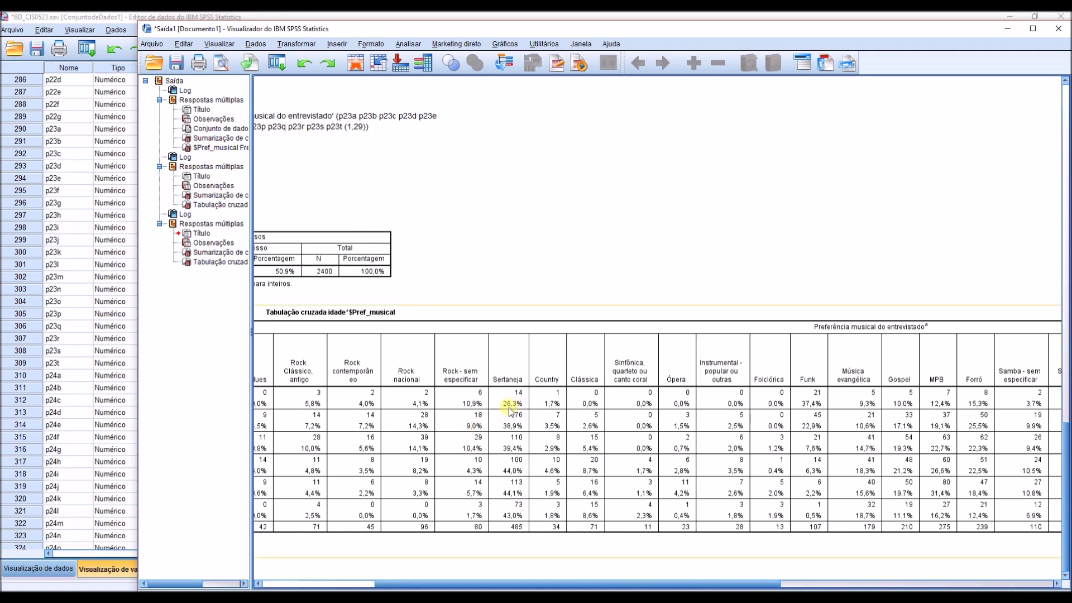
drag(557, 581, 457, 584)
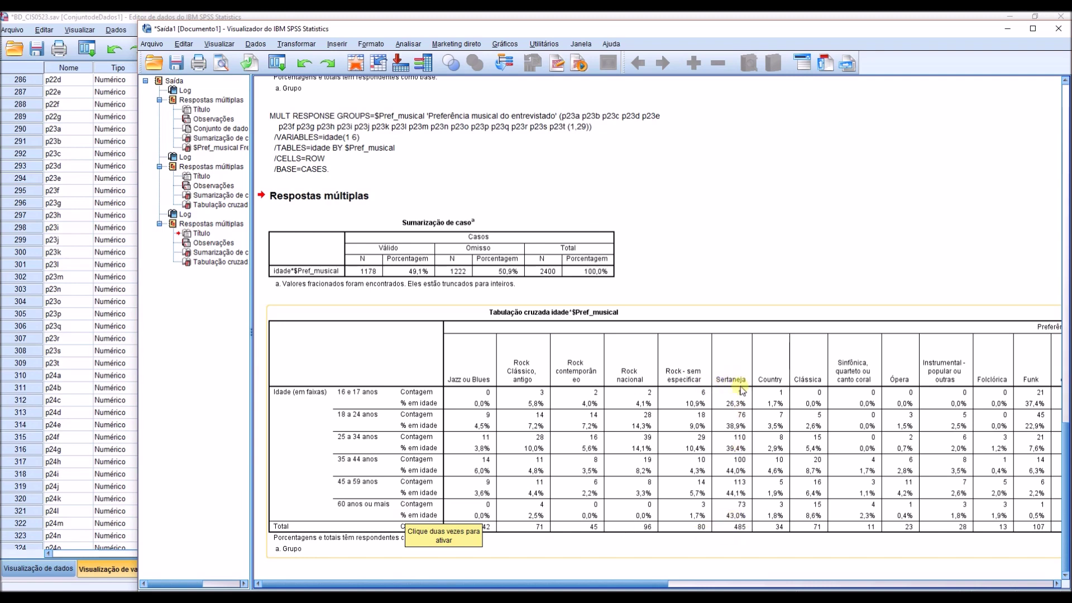
drag(607, 584, 746, 584)
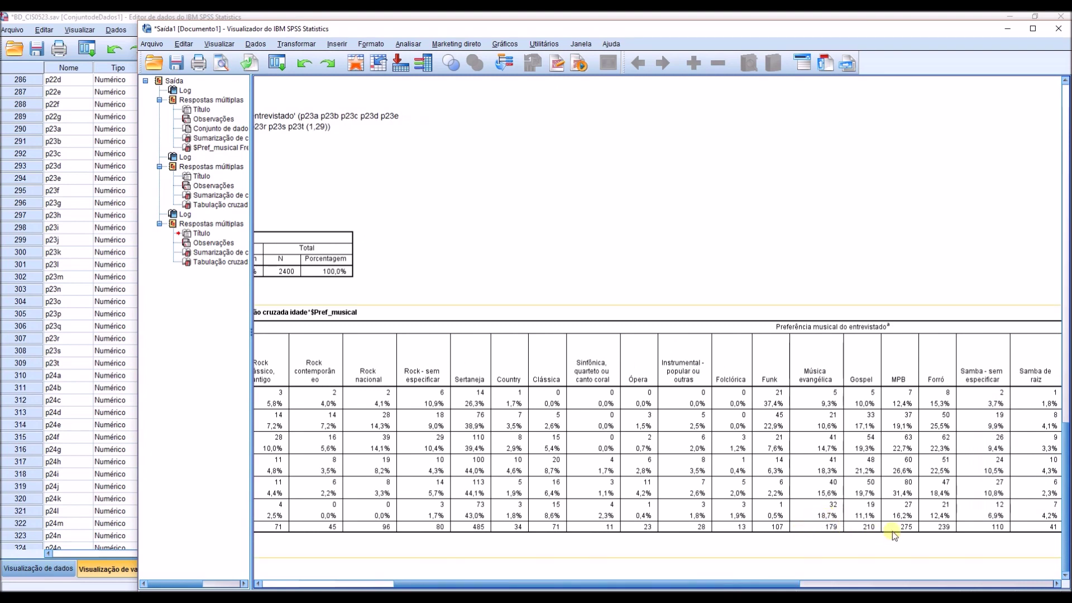
click(915, 571)
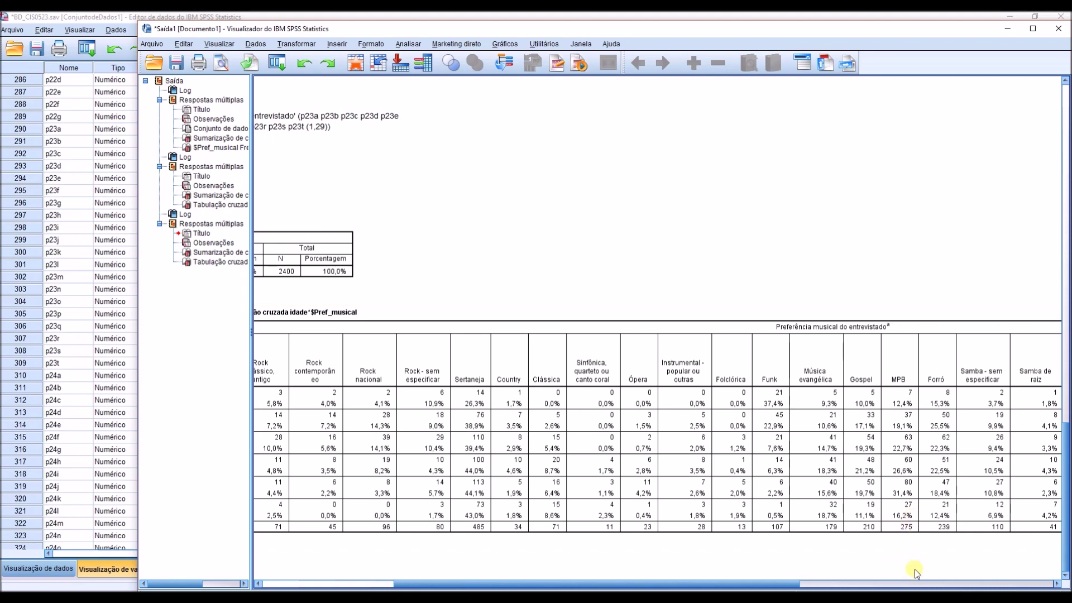